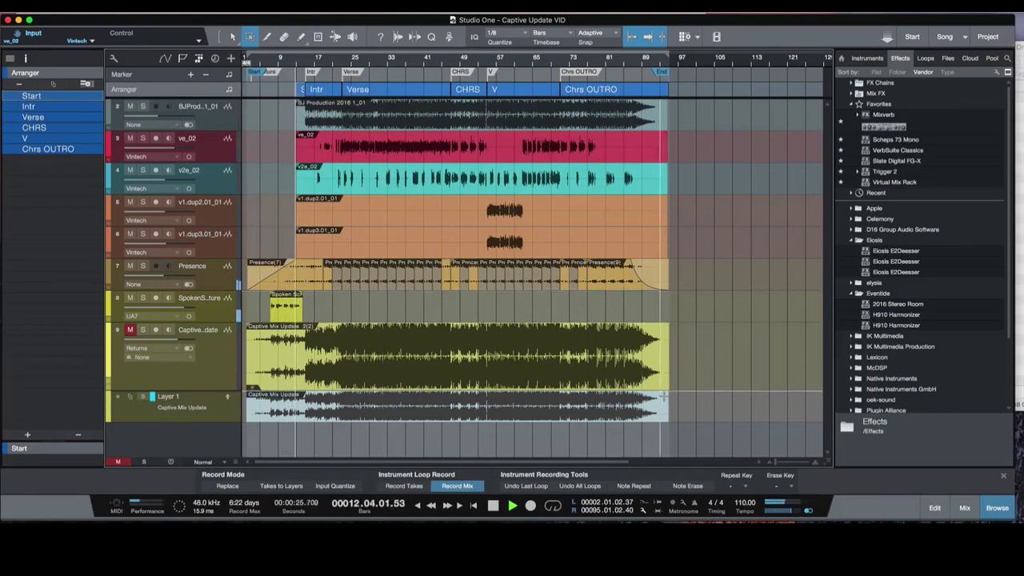
Hide the effects browser and stop the song's playback.
left_click(995, 510)
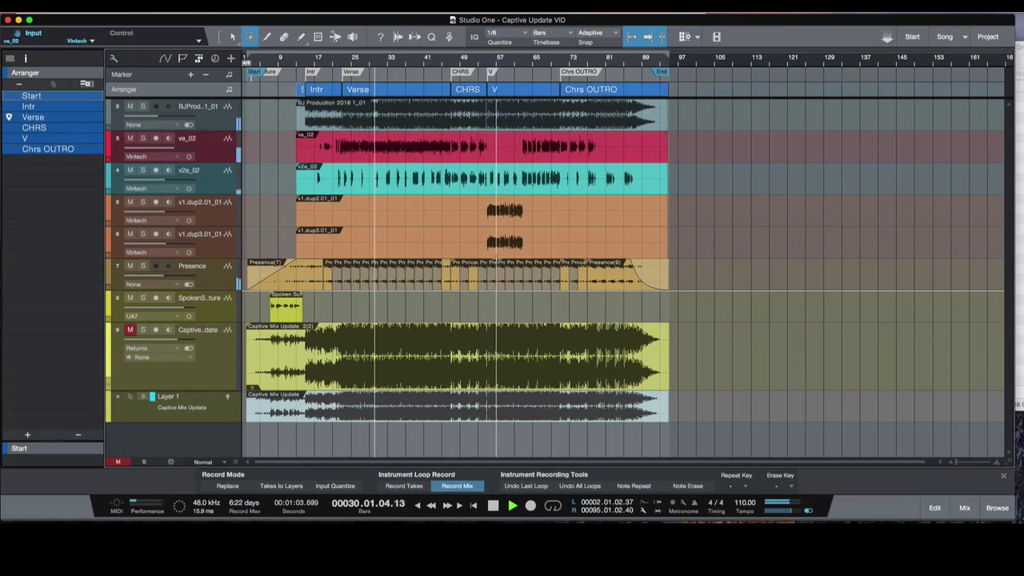
key("space")
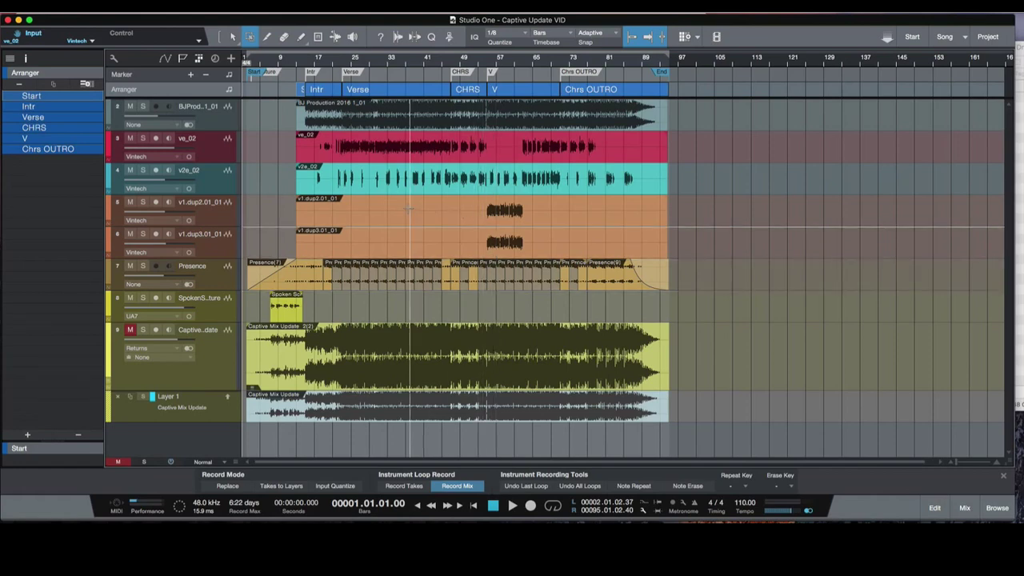
Examine the Eiosis E2Deesser, Virtual Mix Rack and RedlightDist inserts on the ve_02 vocal track.
left_click(212, 155)
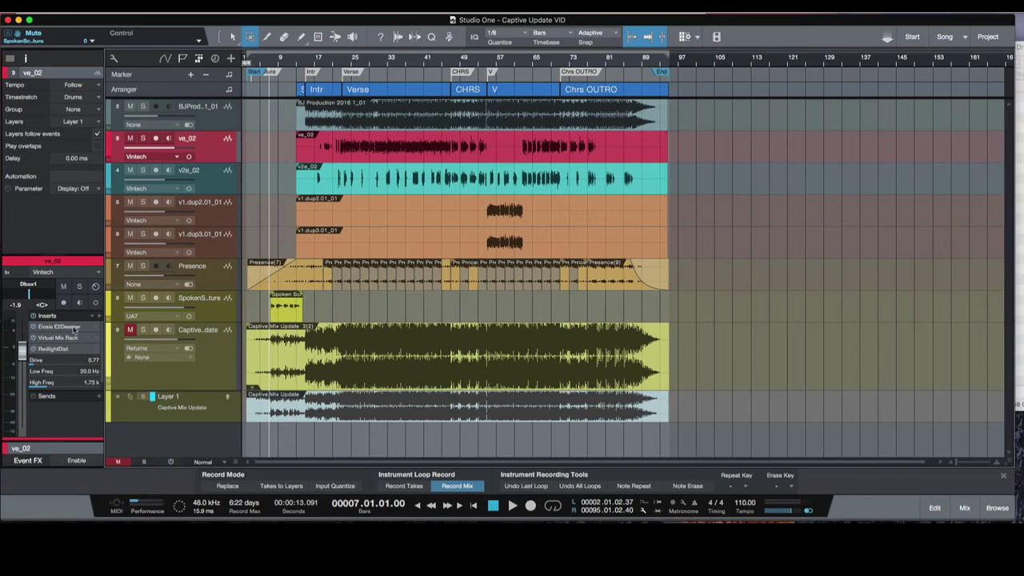
left_click(74, 327)
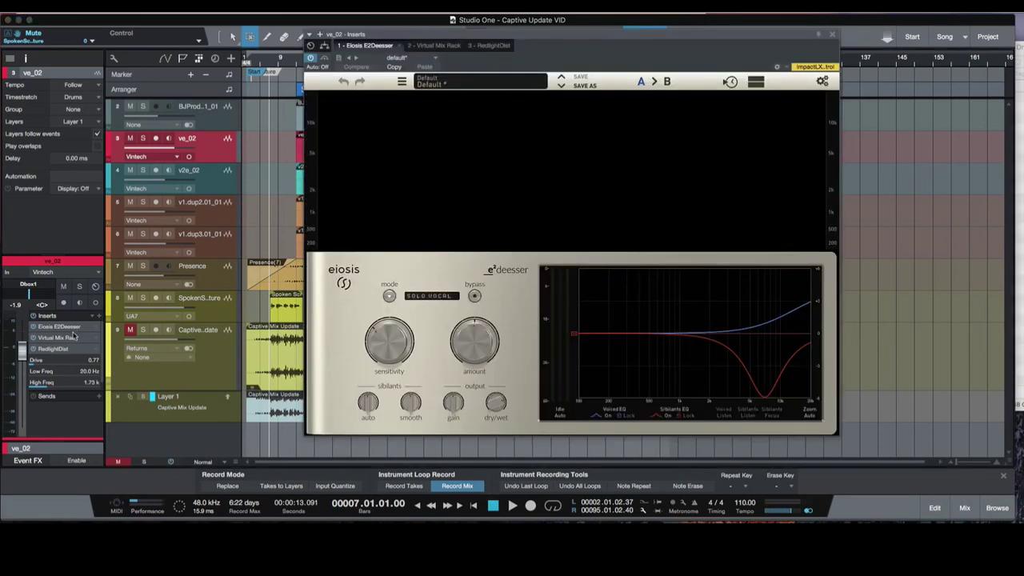
left_click(73, 339)
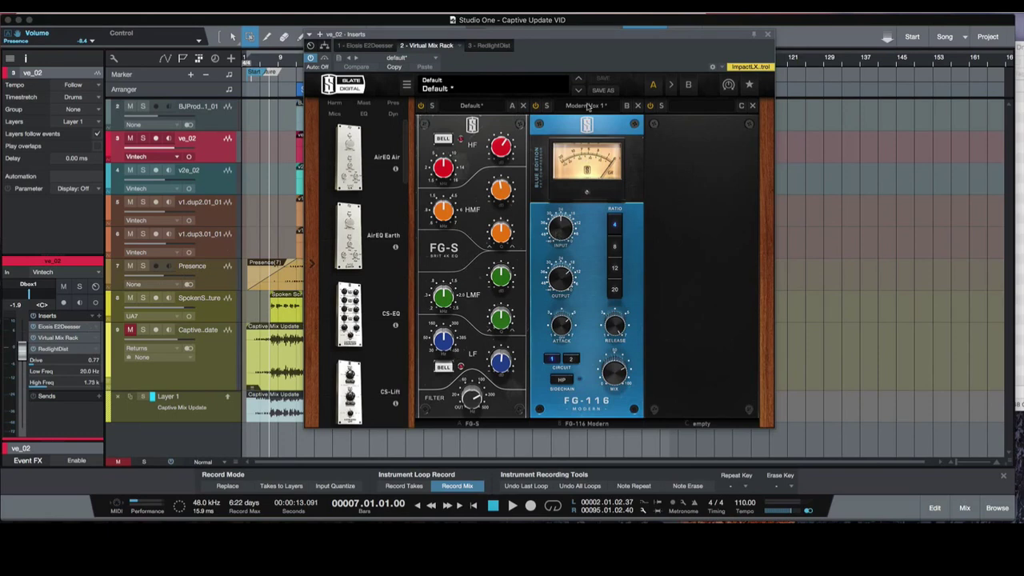
left_click(52, 349)
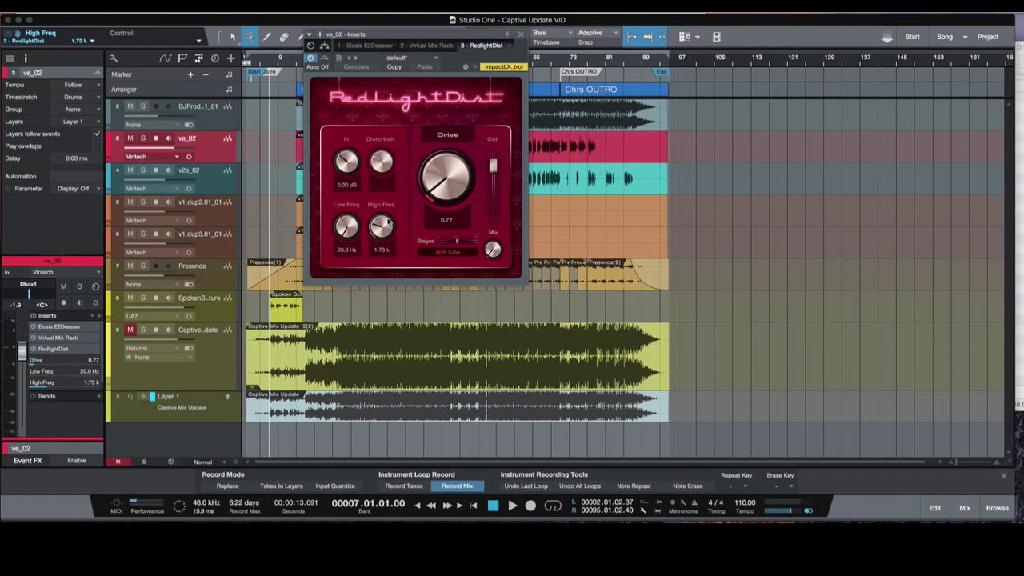
left_click(522, 35)
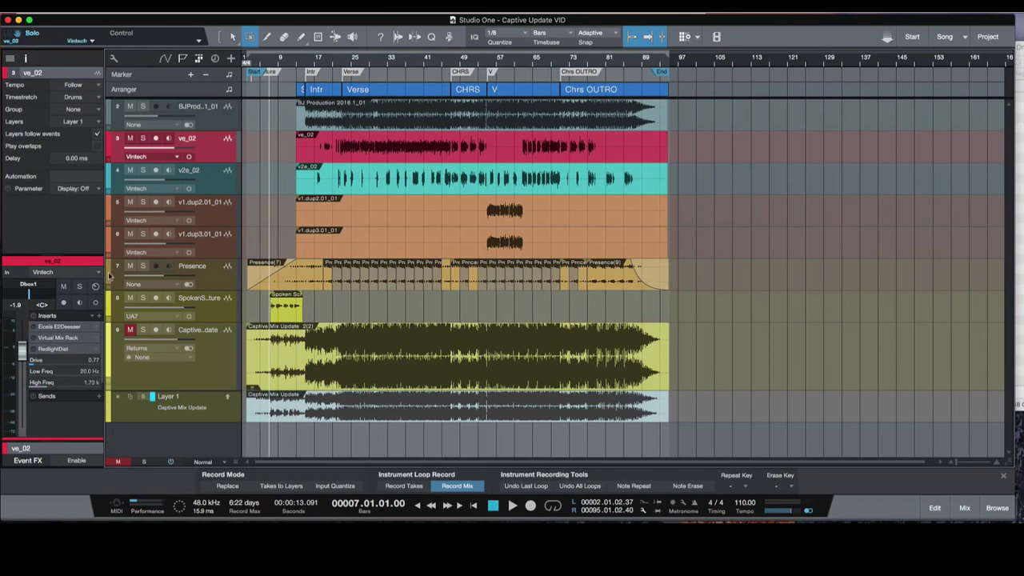
Solo the ve_02 vocal track and play it from the Verse section with all its inserts deactivated.
left_click(79, 285)
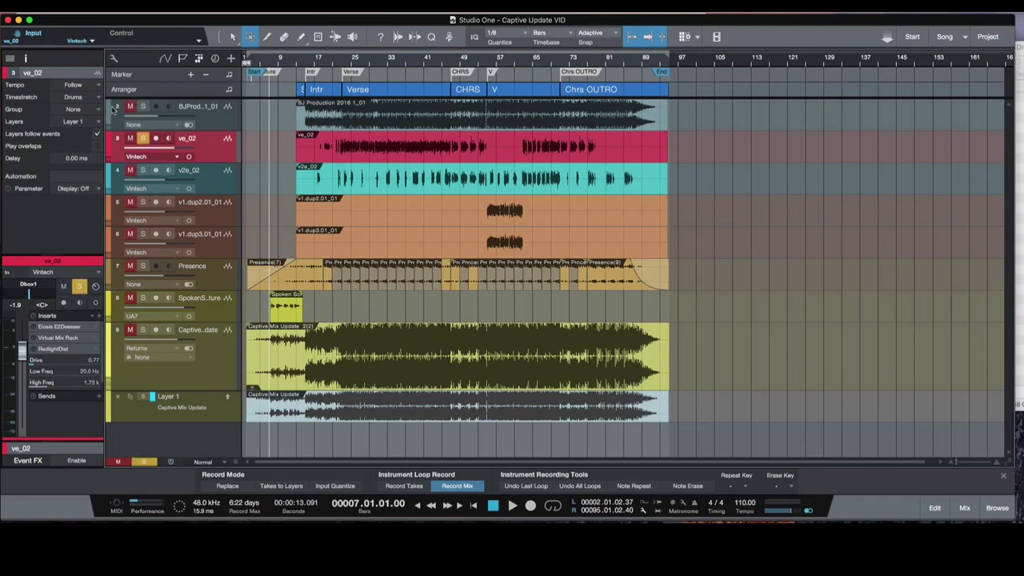
left_click(132, 89)
left_click(46, 117)
key("space")
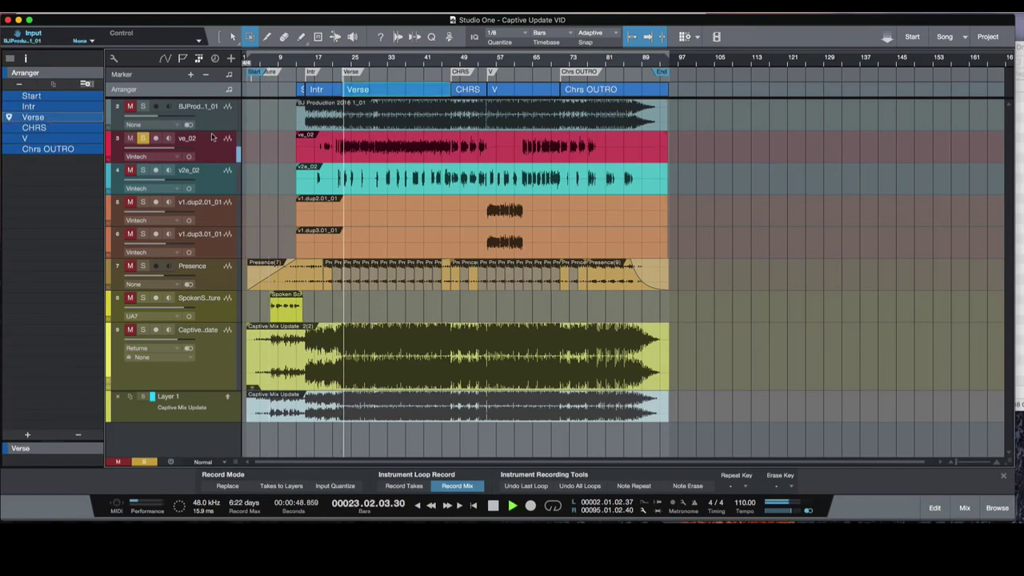
left_click(203, 145)
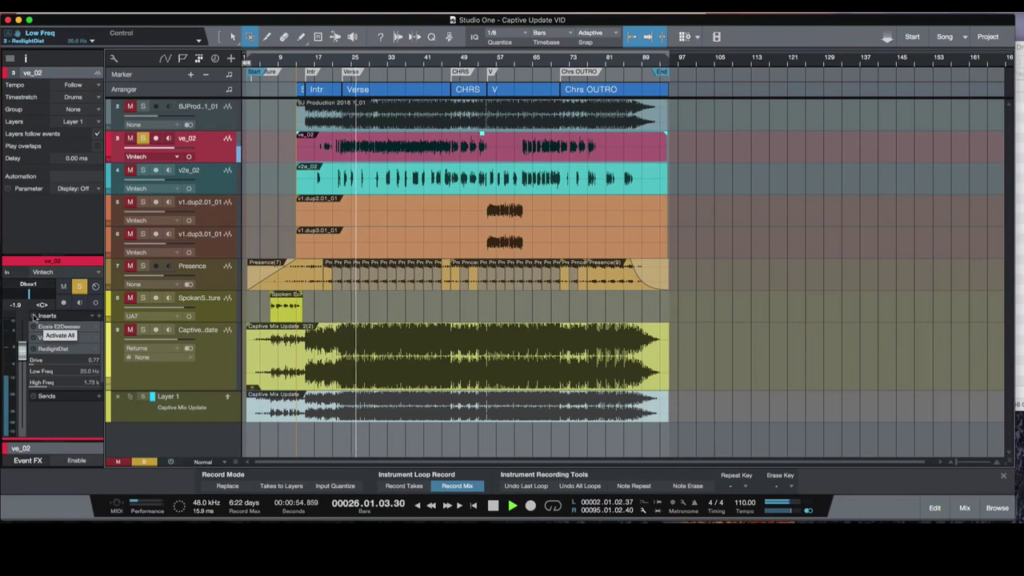
key("space")
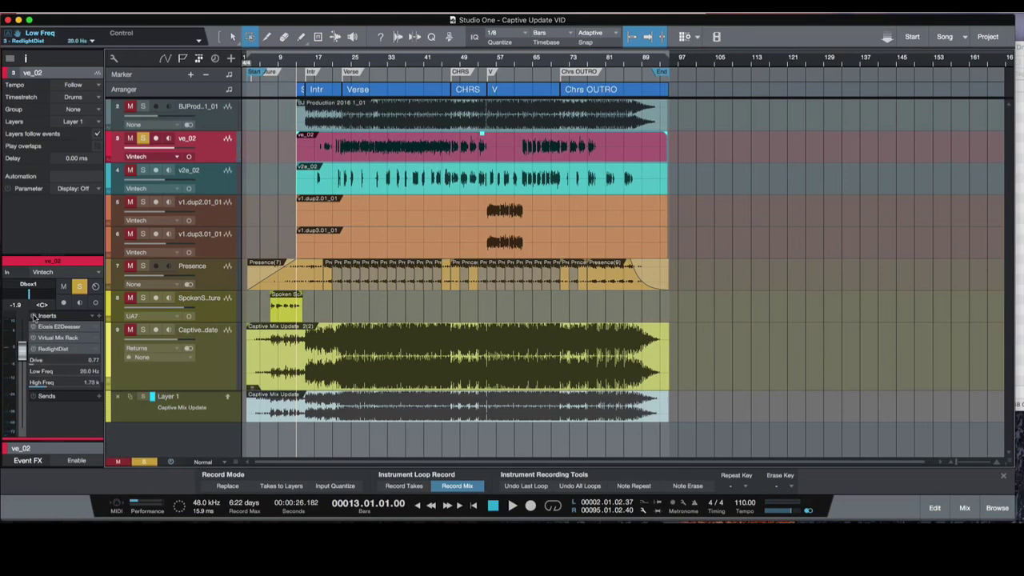
Play the soloed ve_02 vocal from the Verse section again with its inserts active, briefly showing the mixer.
key("space")
left_click(125, 88)
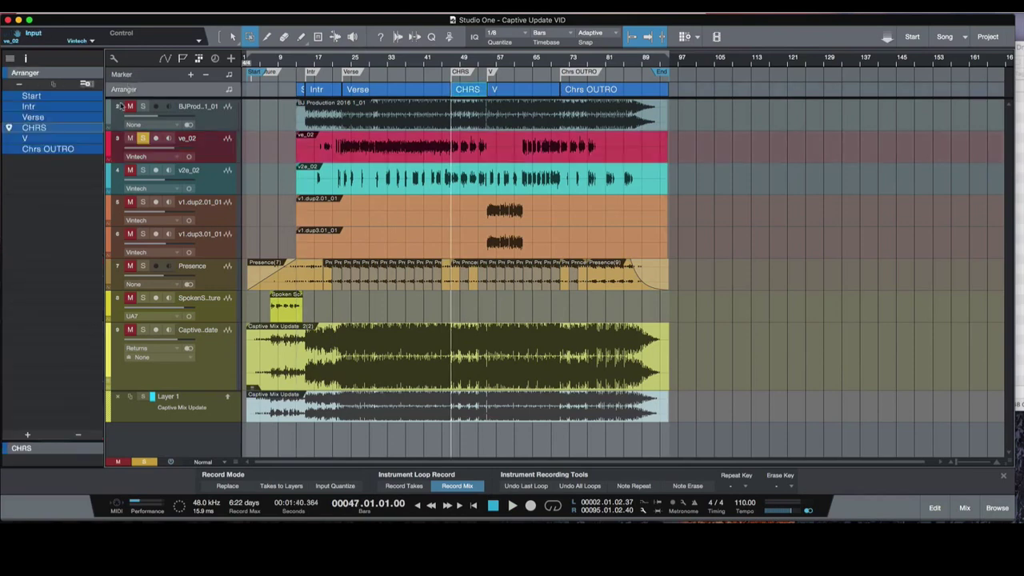
left_click(35, 116)
key("space")
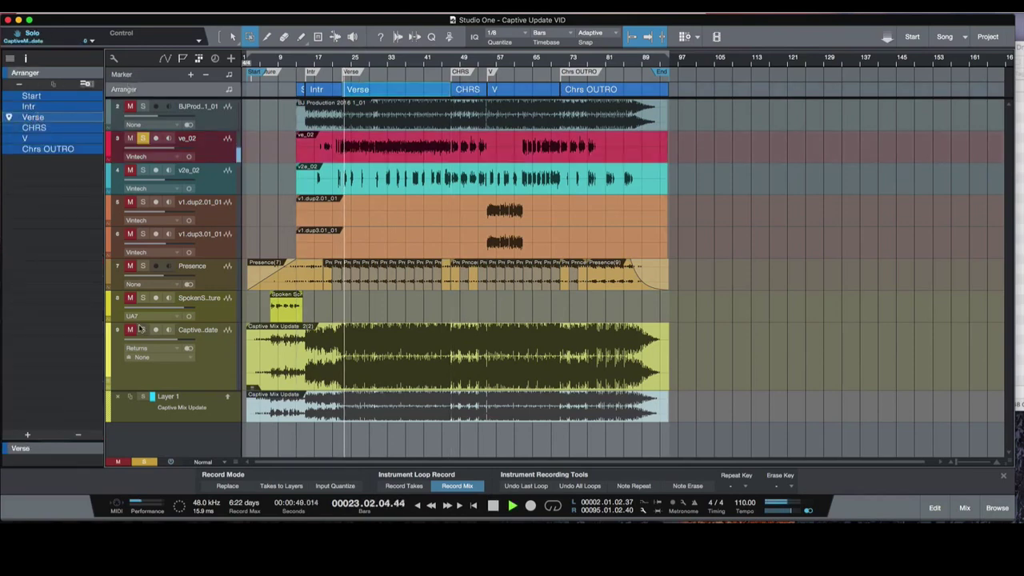
left_click(192, 148)
key("F3")
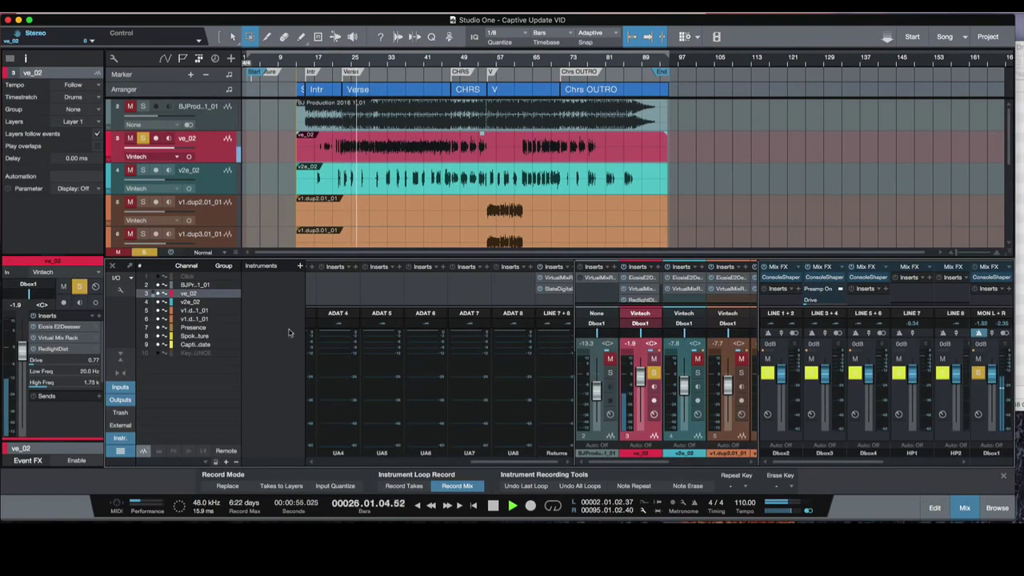
key("F3")
key("space")
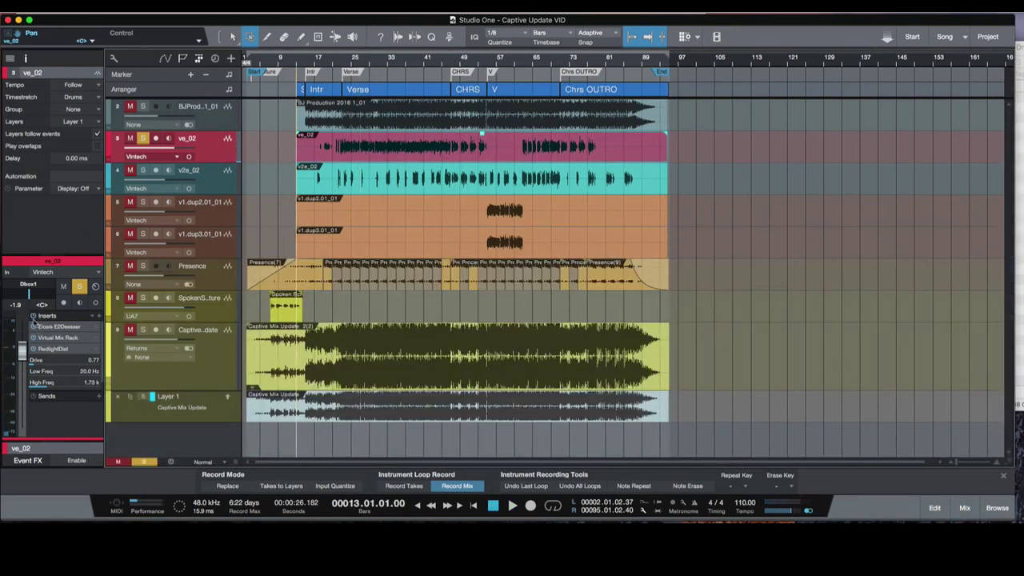
Replay the Verse section of the soloed ve_02 vocal to compare its sound with and without the inserts.
left_click(163, 86)
left_click(32, 117)
key("space")
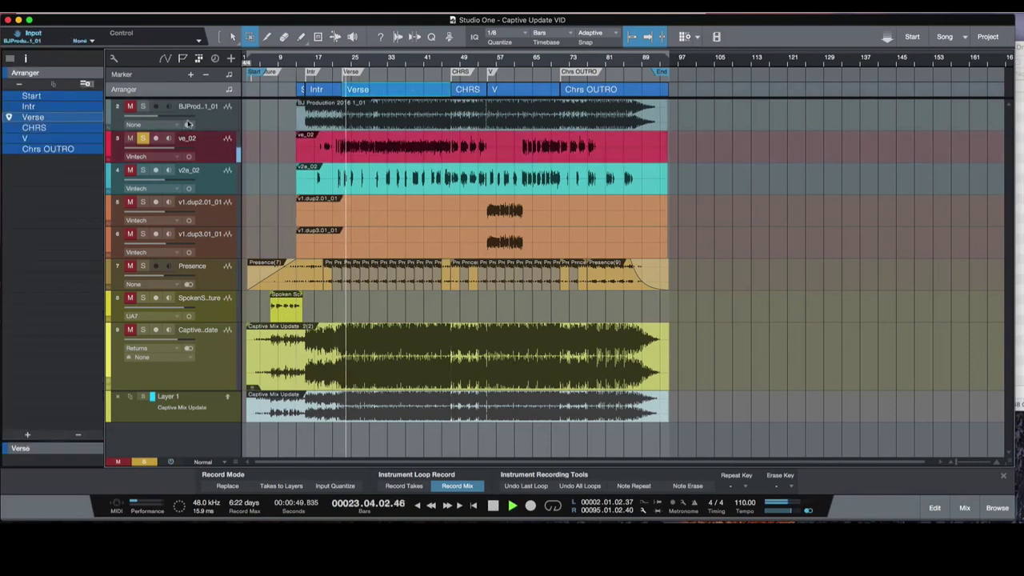
key("space")
left_click(209, 155)
key("F4")
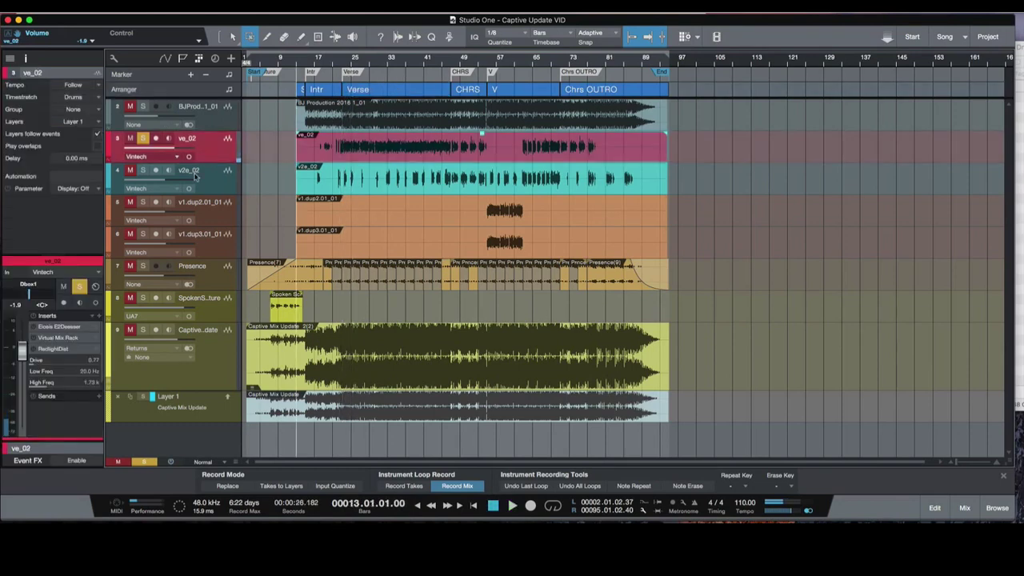
left_click(145, 94)
left_click(62, 117)
key("space")
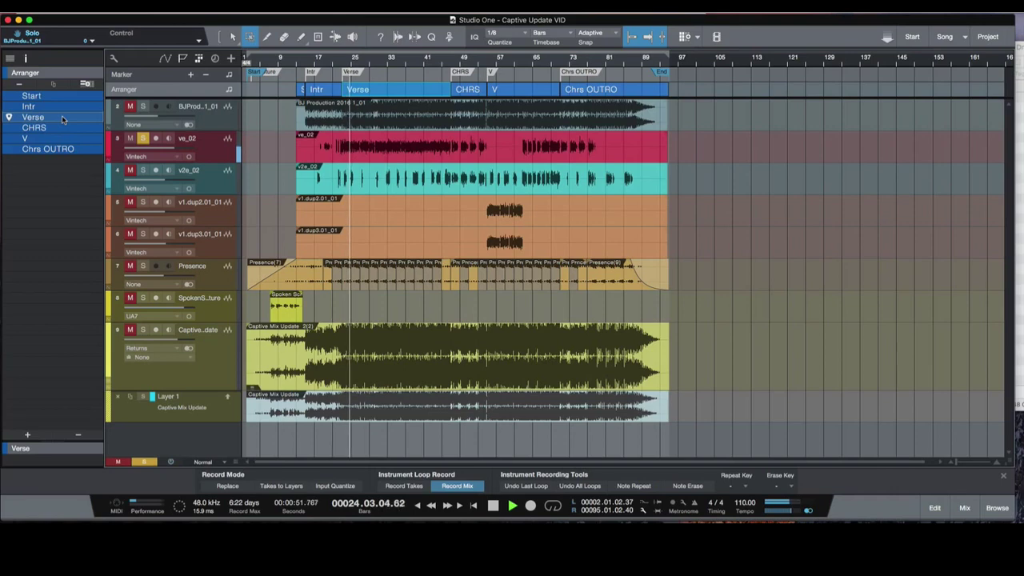
key("space")
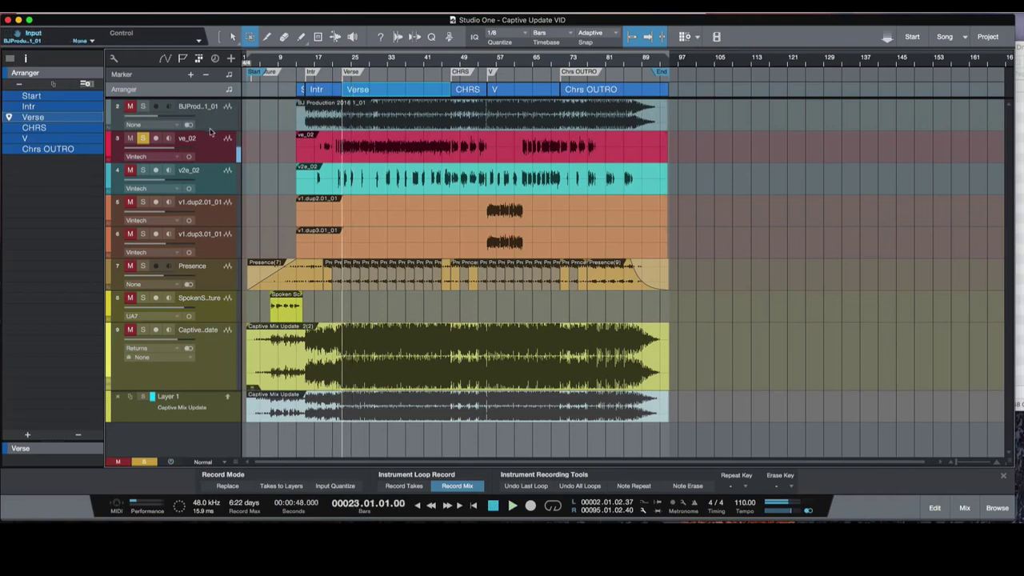
Show the mixer and examine the Virtual Mix Rack and RedlightDist settings on the ve_02 track.
left_click(214, 147)
key("F4")
key("F3")
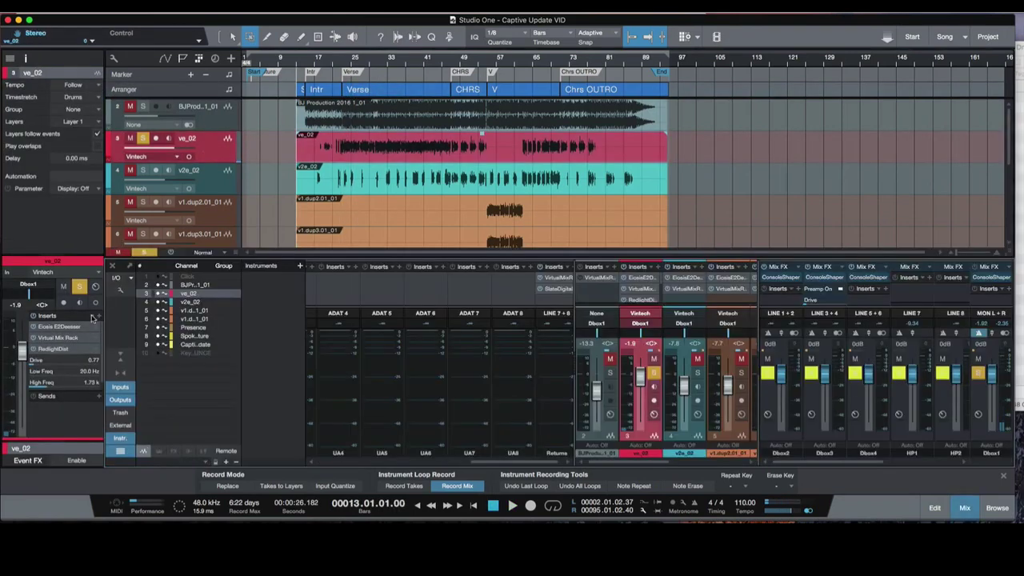
left_click(84, 339)
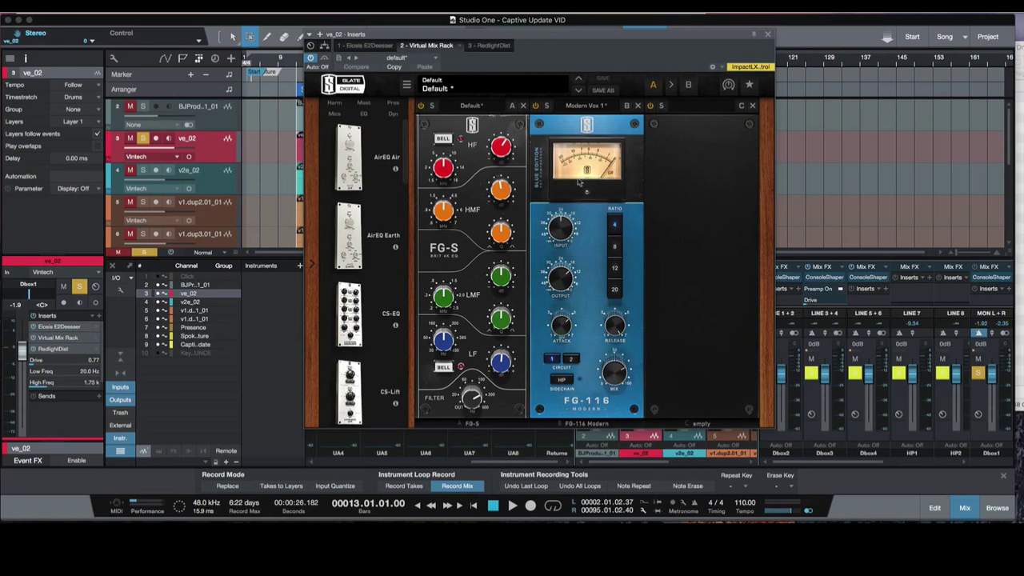
left_click(767, 34)
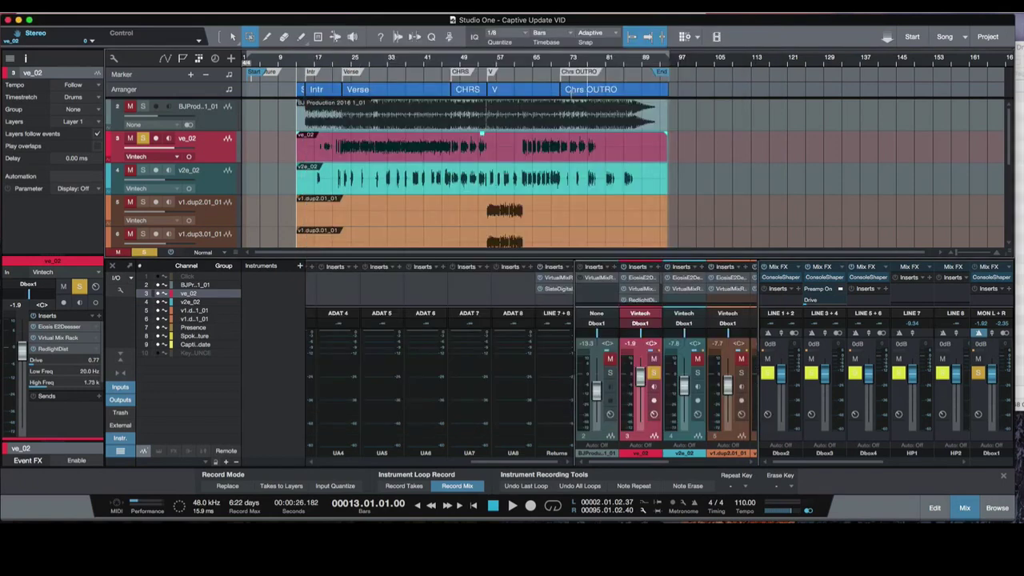
left_click(72, 352)
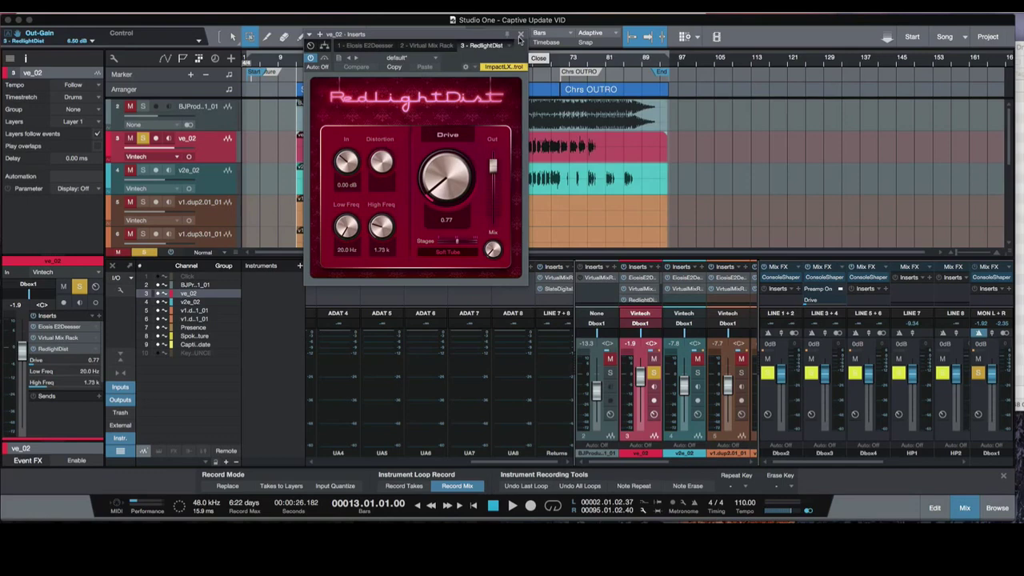
left_click(519, 38)
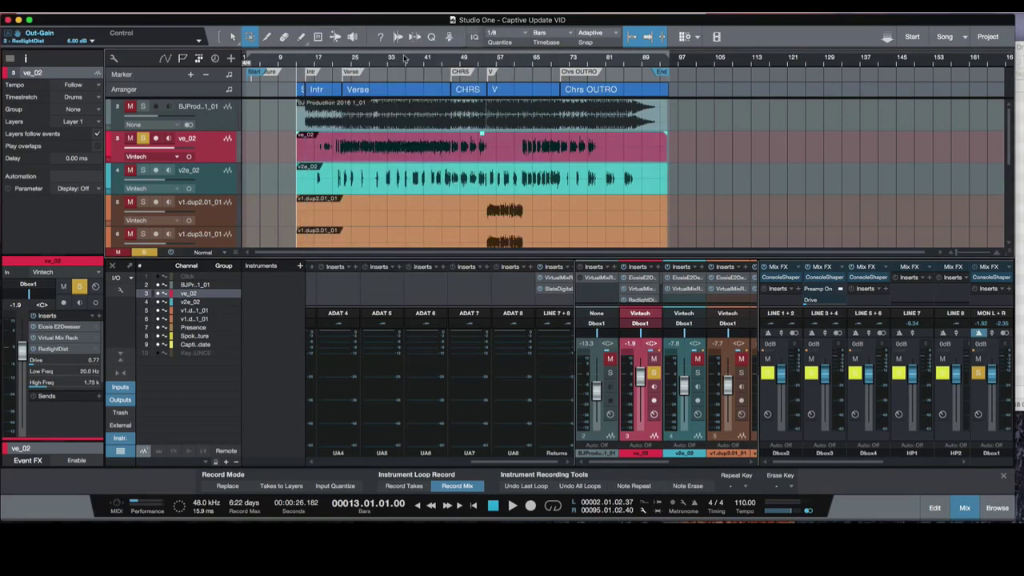
Unsolo the ve_02 vocal and solo the BJ Production track instead.
left_click(178, 120)
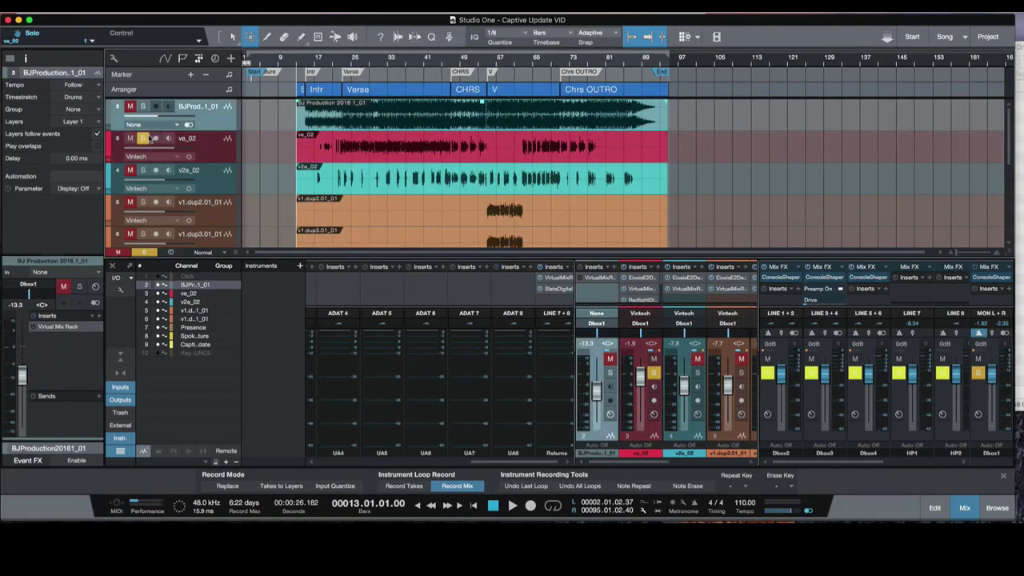
left_click(142, 139)
left_click(142, 107)
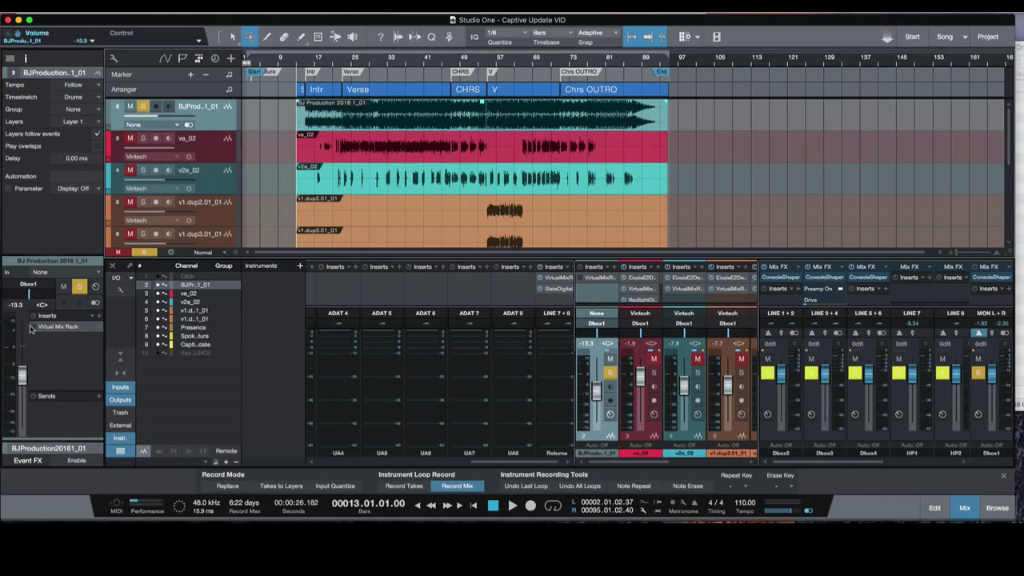
Set the Revival module's Shimmer to 24.3 in the BJ Production track's Virtual Mix Rack and move the plug-in window clear of the track controls.
left_click(64, 328)
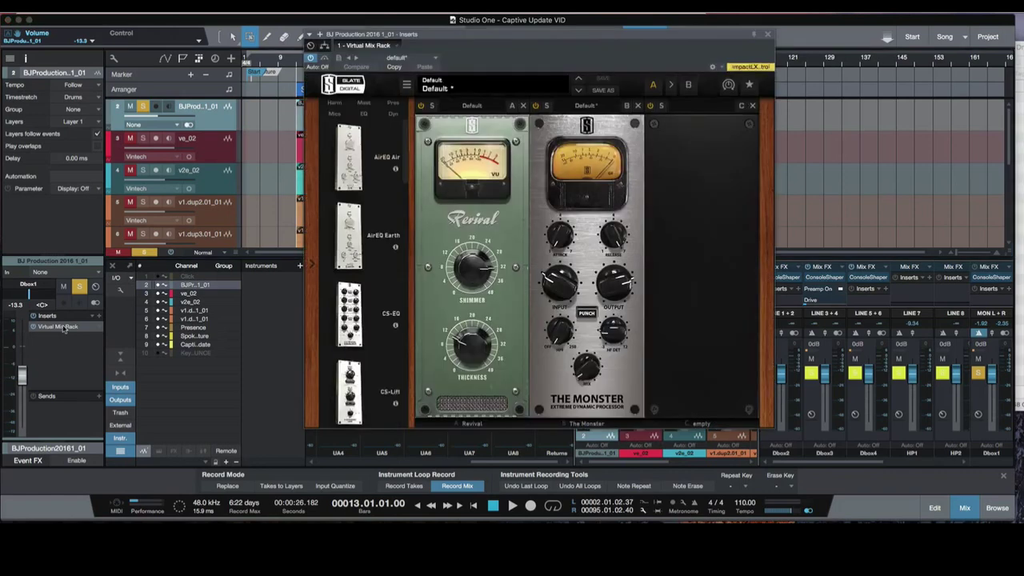
mouse_move(467, 273)
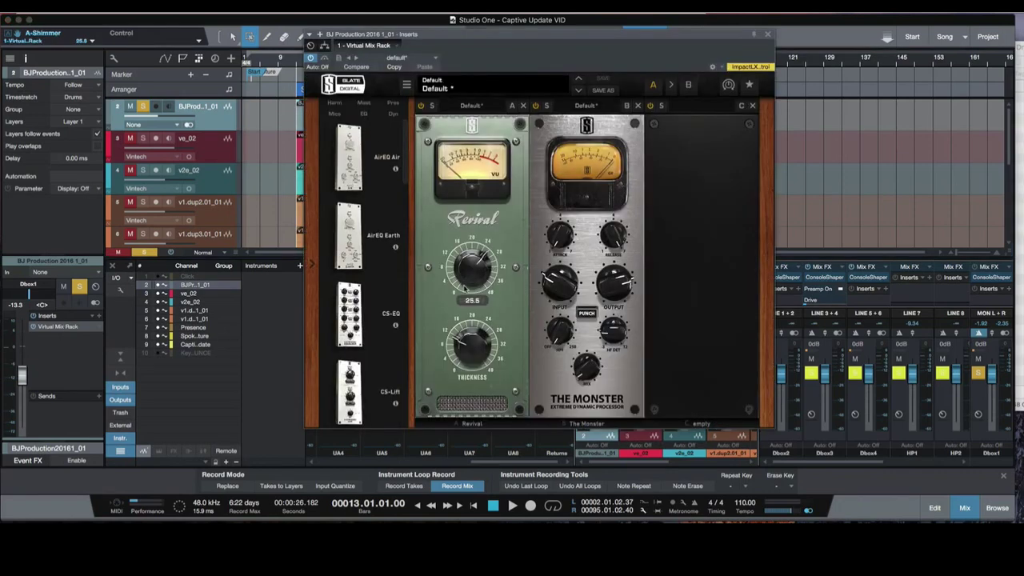
left_click_drag(466, 274, 464, 288)
left_click_drag(470, 276, 470, 280)
left_click_drag(483, 36, 554, 42)
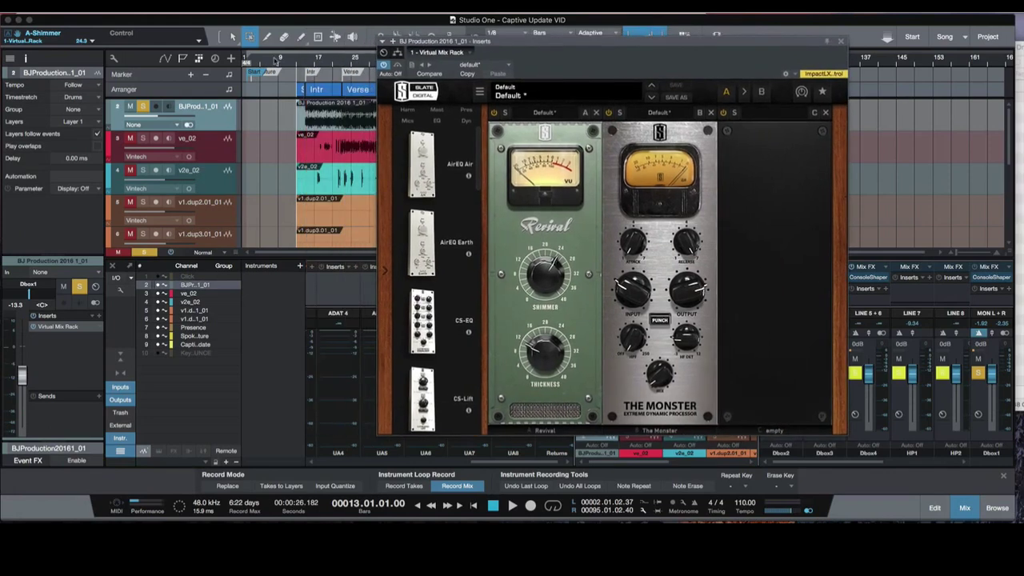
Play the soloed BJ Production track from the Verse section, comparing it with the Virtual Mix Rack active and bypassed.
left_click(182, 59)
left_click(48, 116)
key("space")
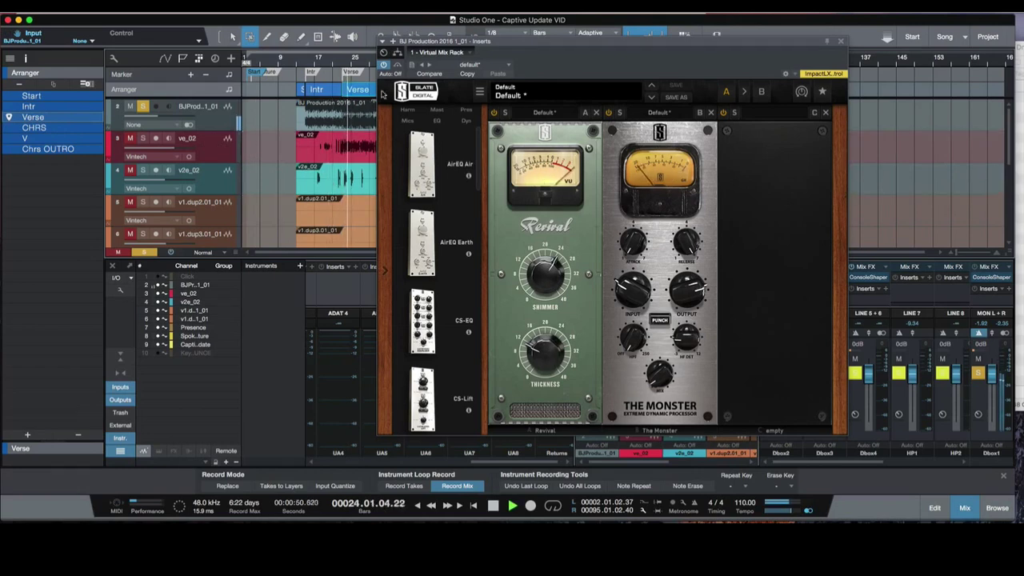
key("space")
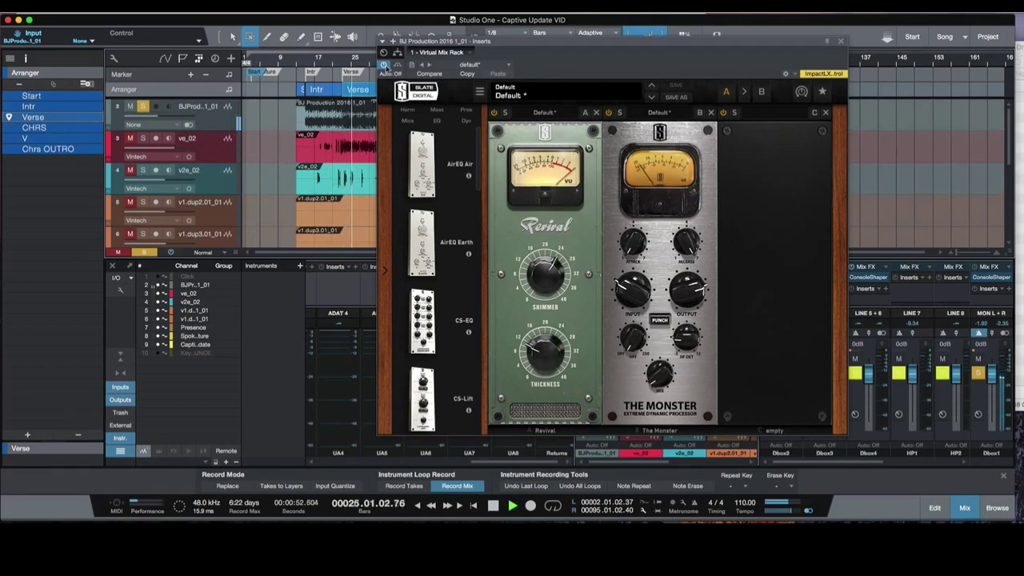
key("space")
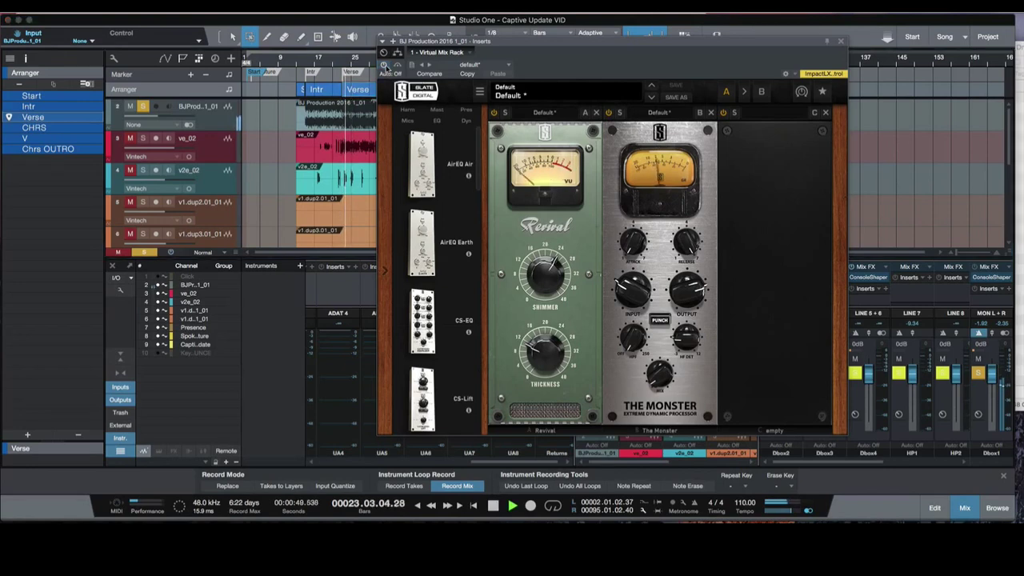
key("space")
key("space")
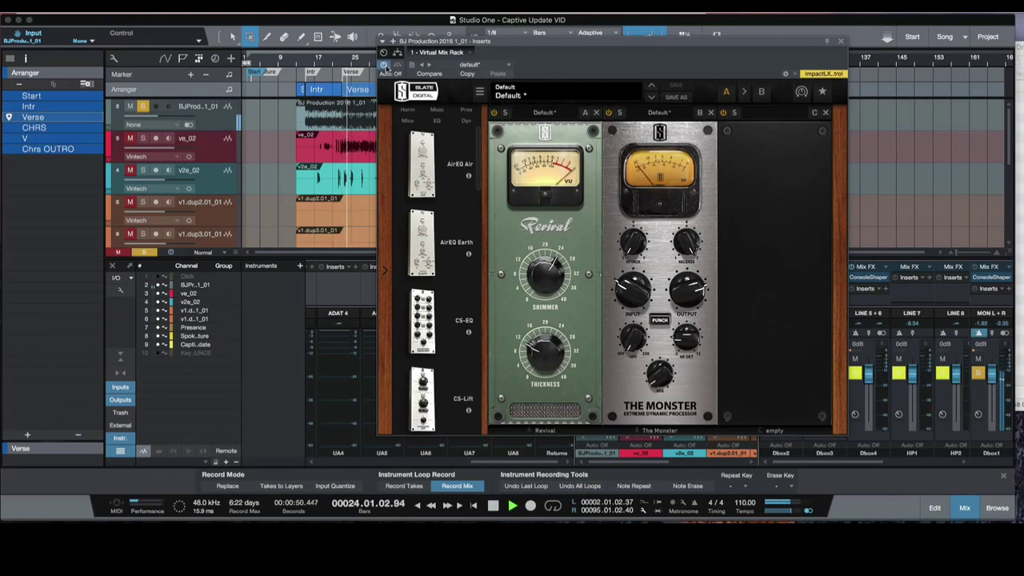
key("space")
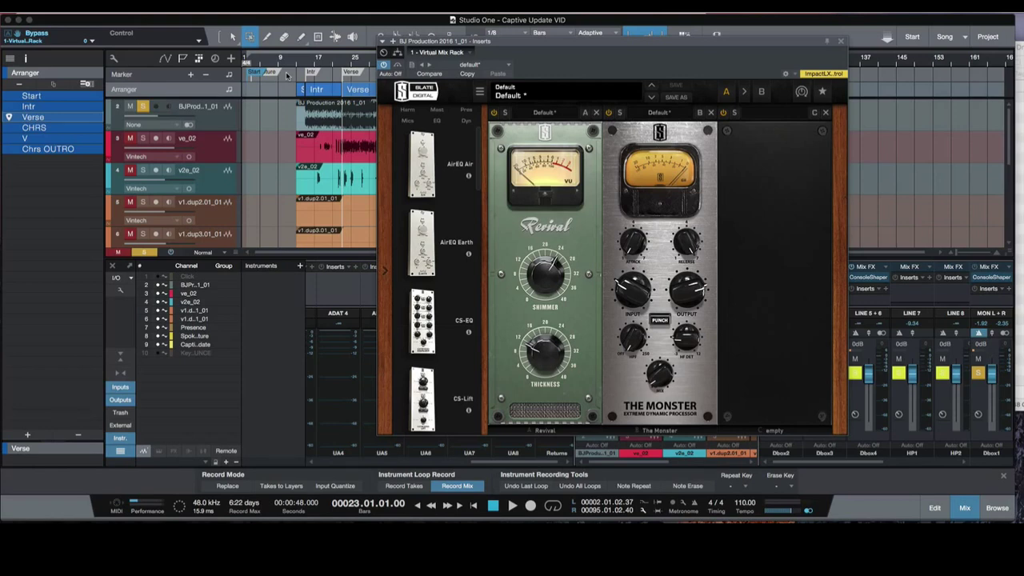
left_click(225, 122)
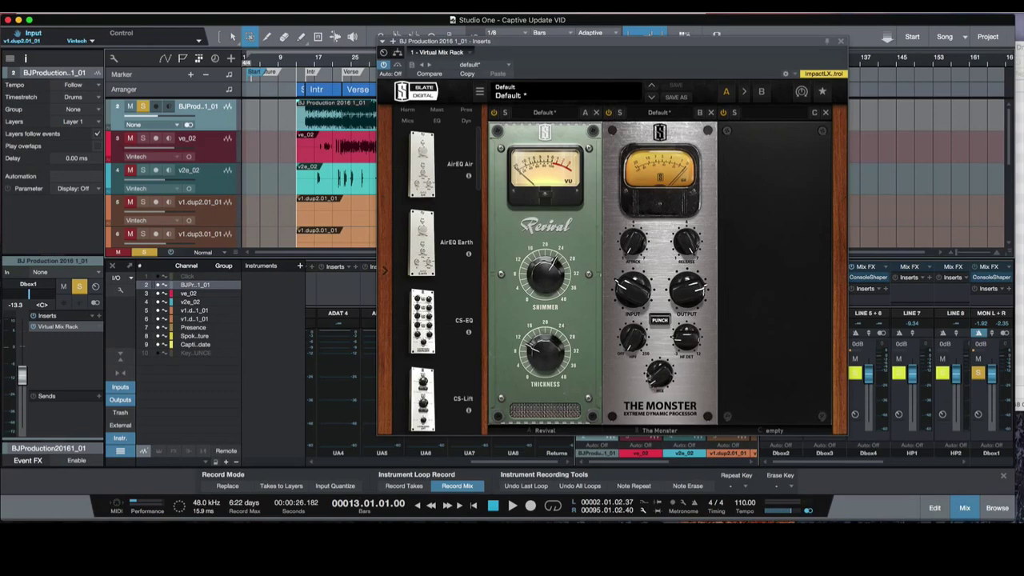
Close the Virtual Mix Rack window, unsolo the BJ Production track, and hide the mixer to reveal all tracks.
left_click(841, 42)
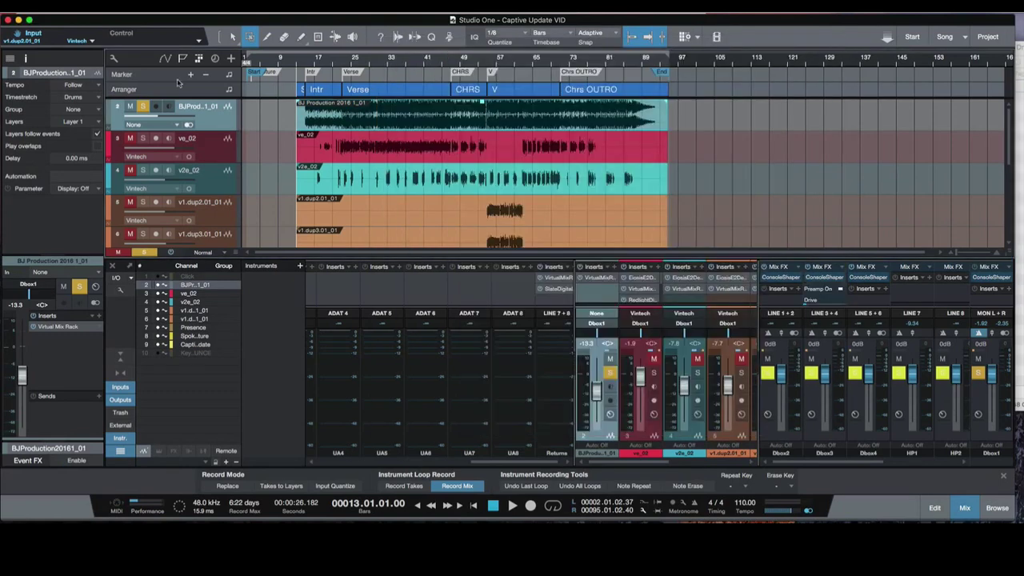
left_click(143, 106)
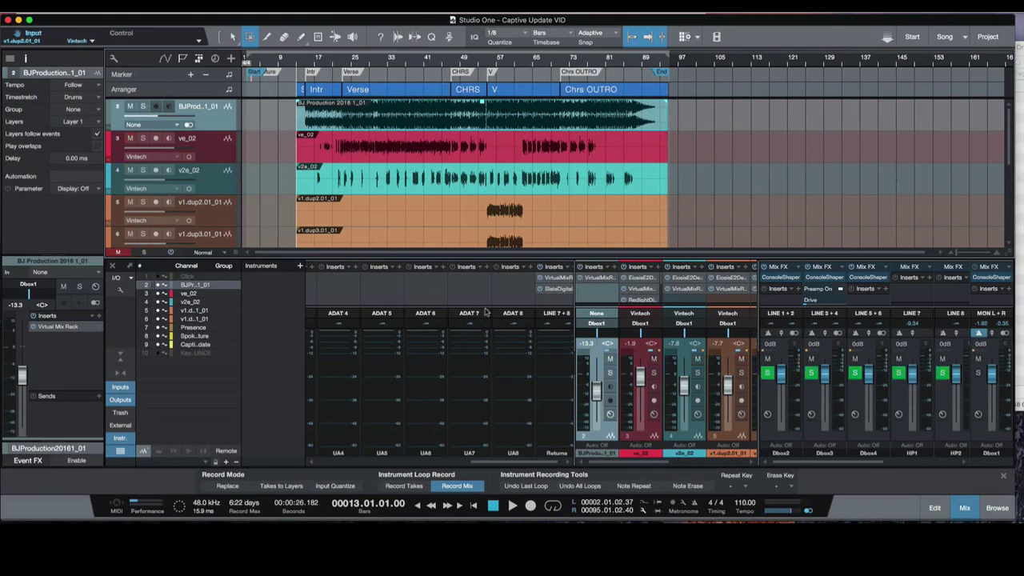
key("F3")
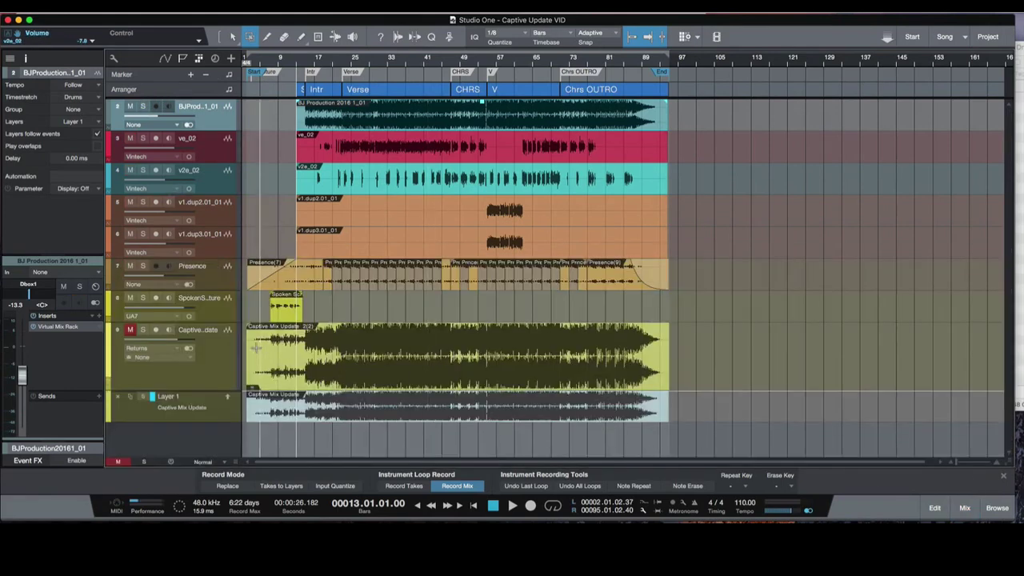
Solo the Presence track, select it while playing it, and cue playback at bar 53.
left_click(144, 266)
key("space")
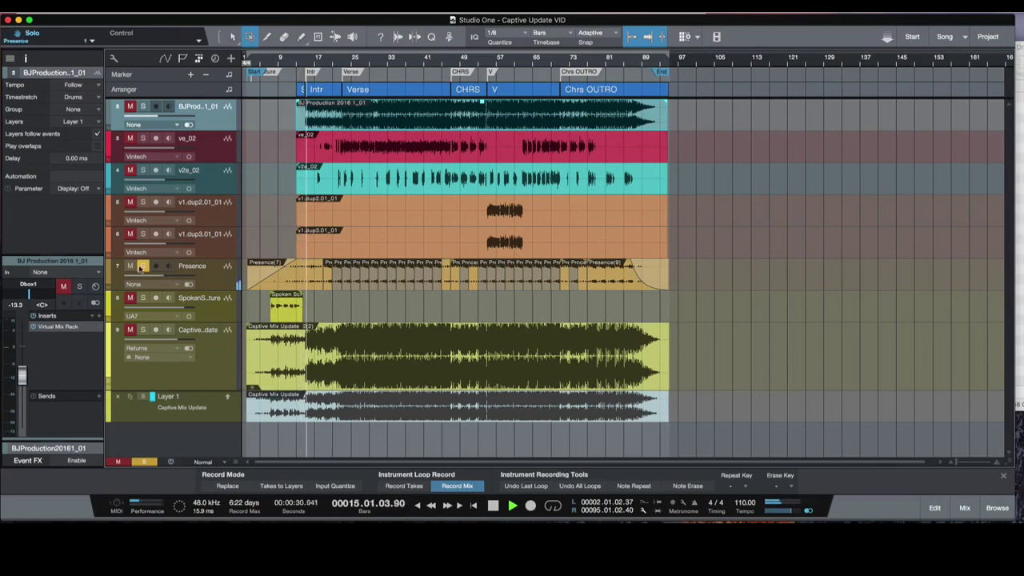
left_click(200, 272)
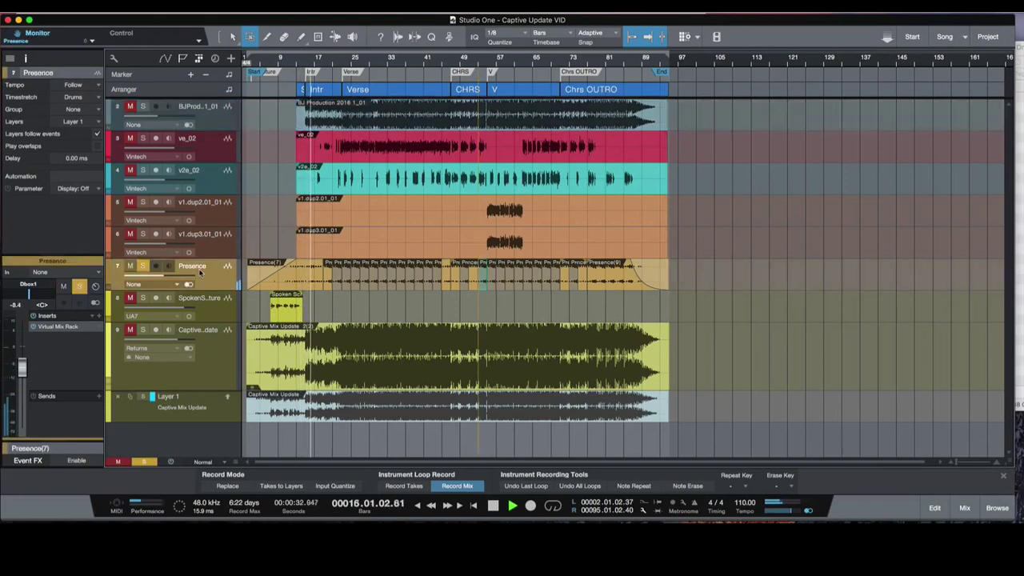
key("space")
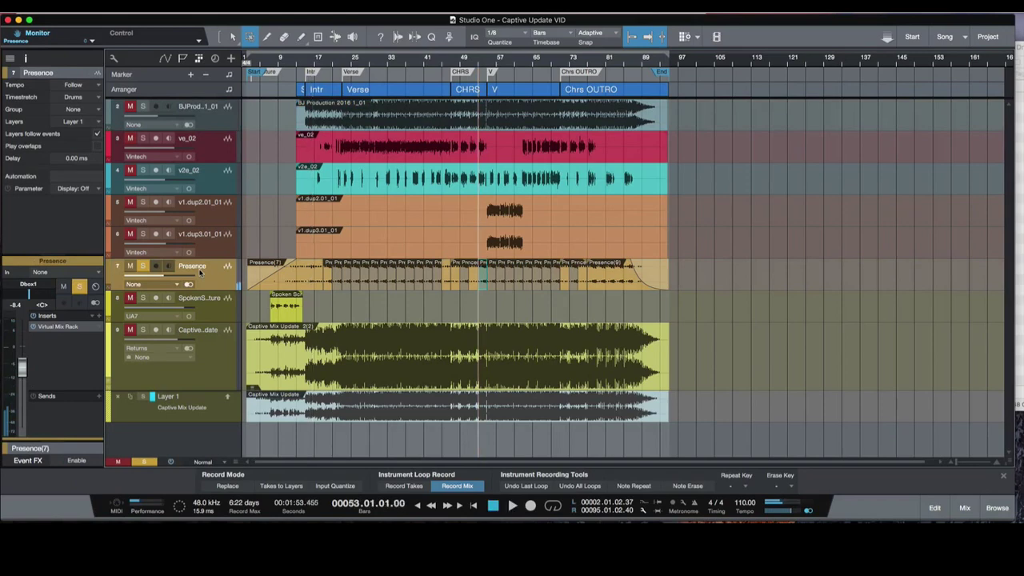
Compare the soloed Presence track from bar 53 with its Virtual Mix Rack AirEQ Air module active and bypassed.
left_click(83, 329)
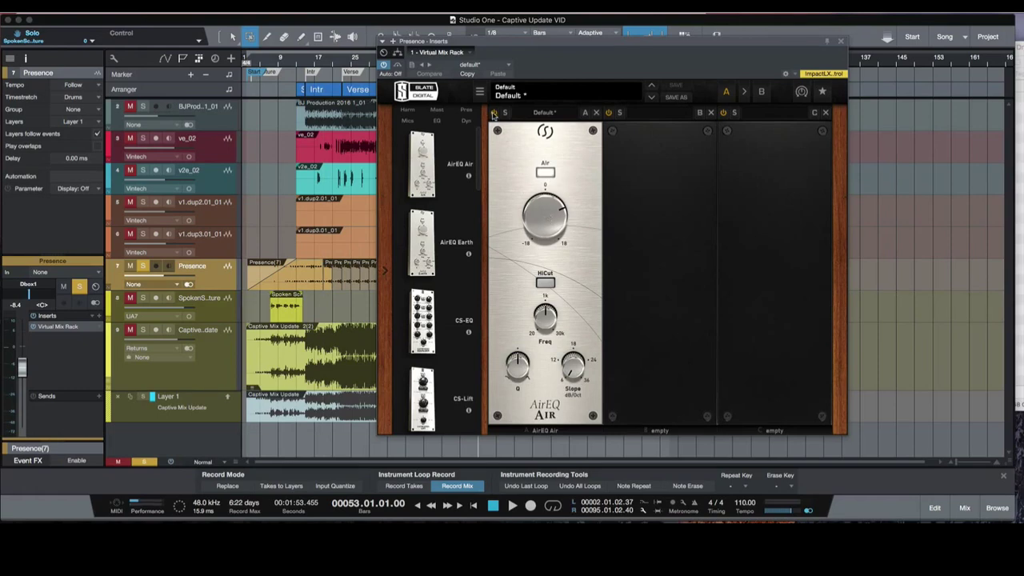
key("space")
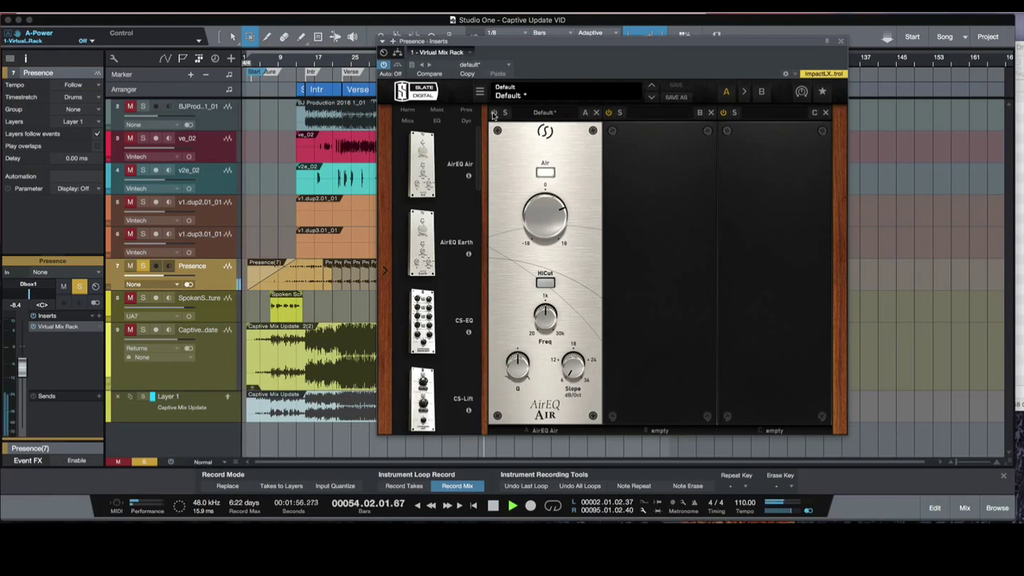
key("space")
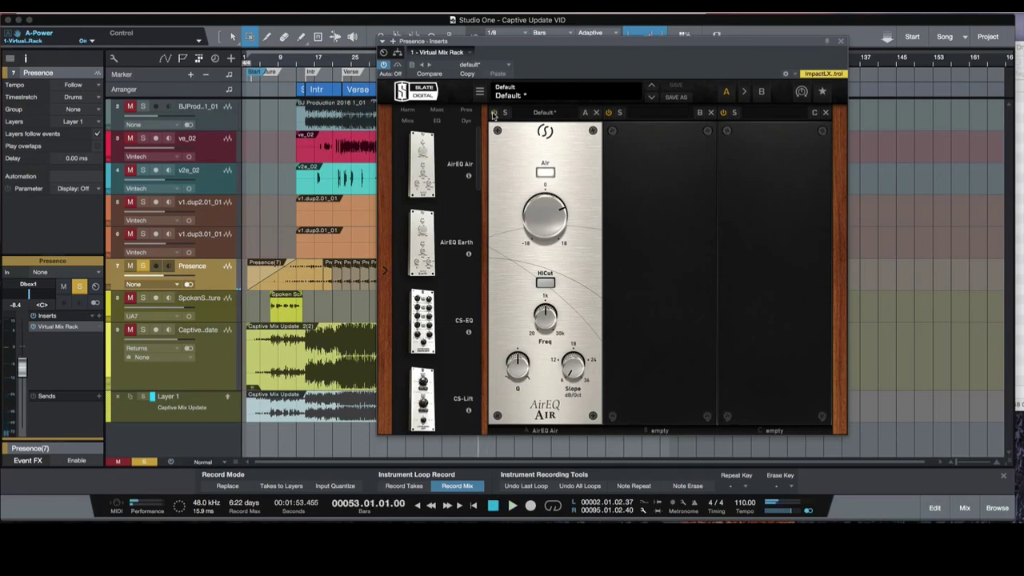
key("space")
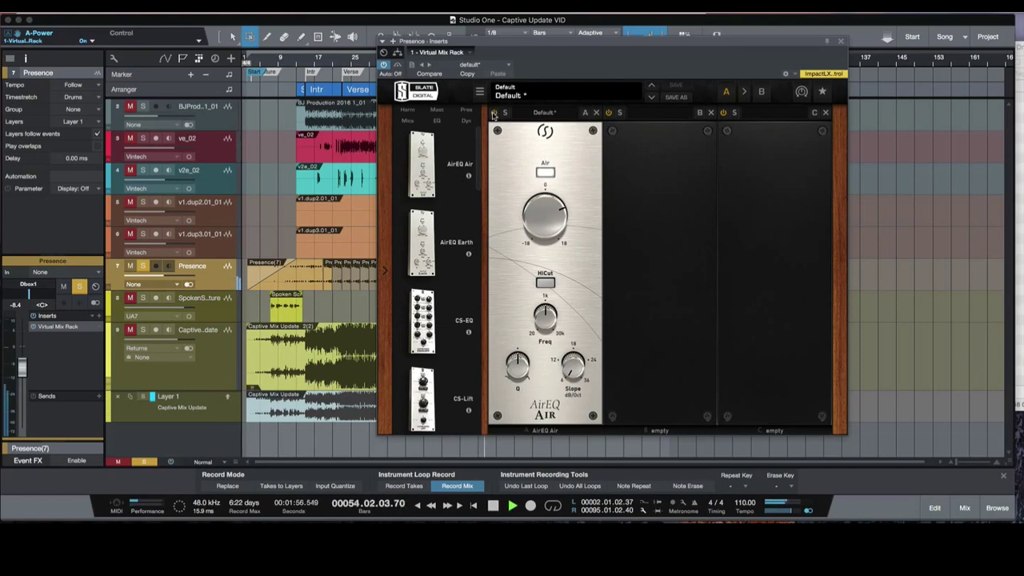
key("space")
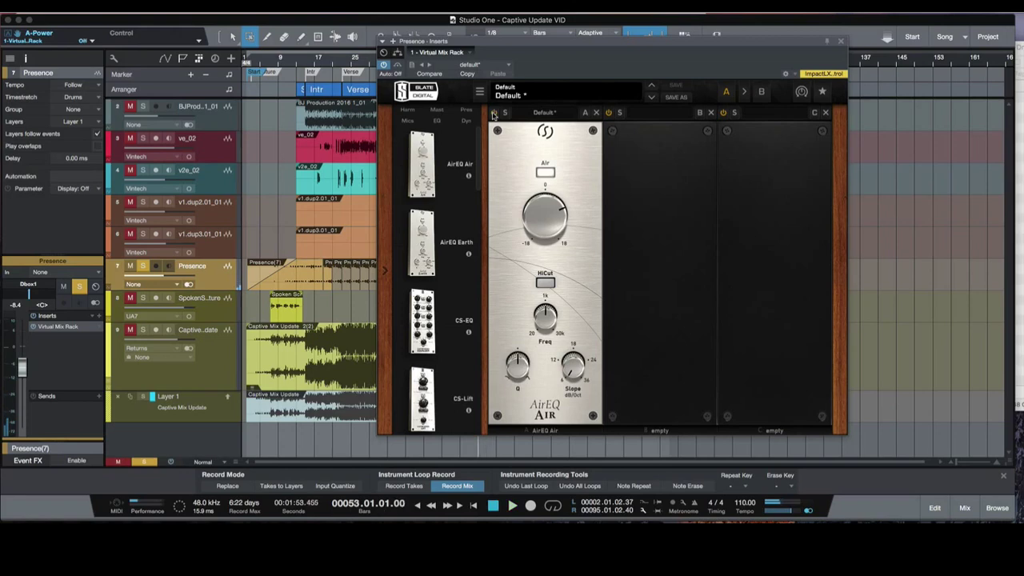
key("space")
key("space")
key("space")
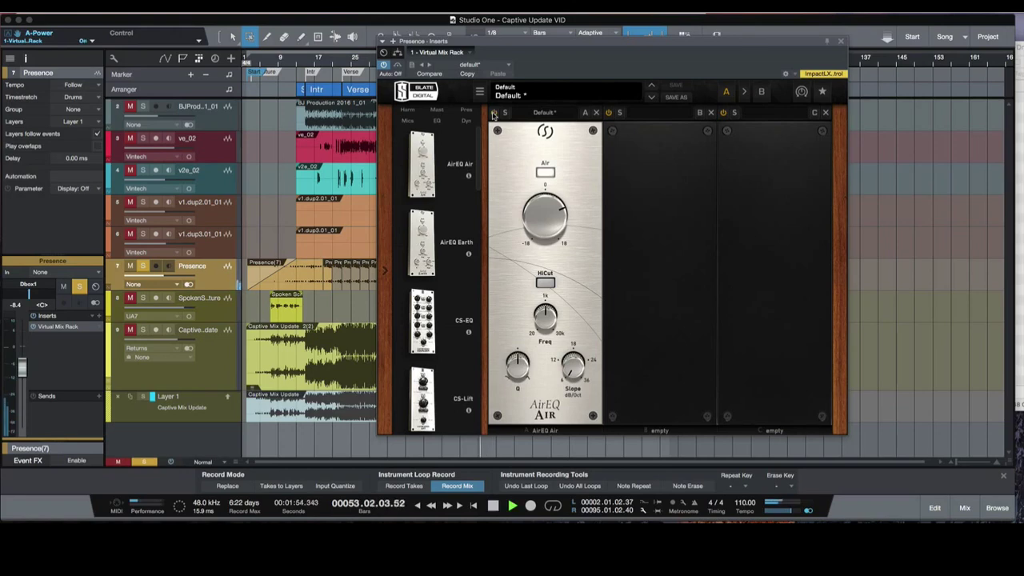
key("space")
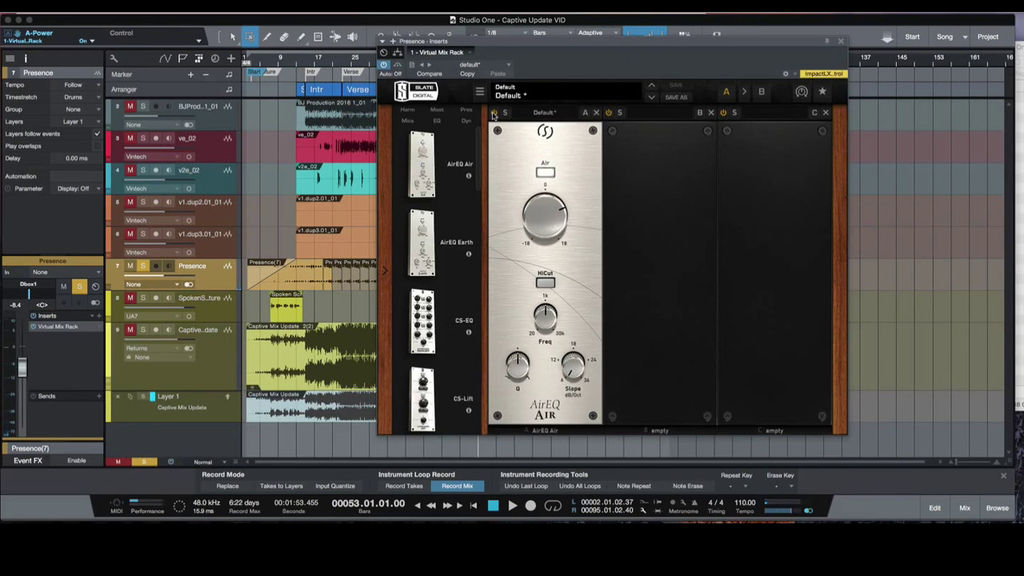
left_click(842, 42)
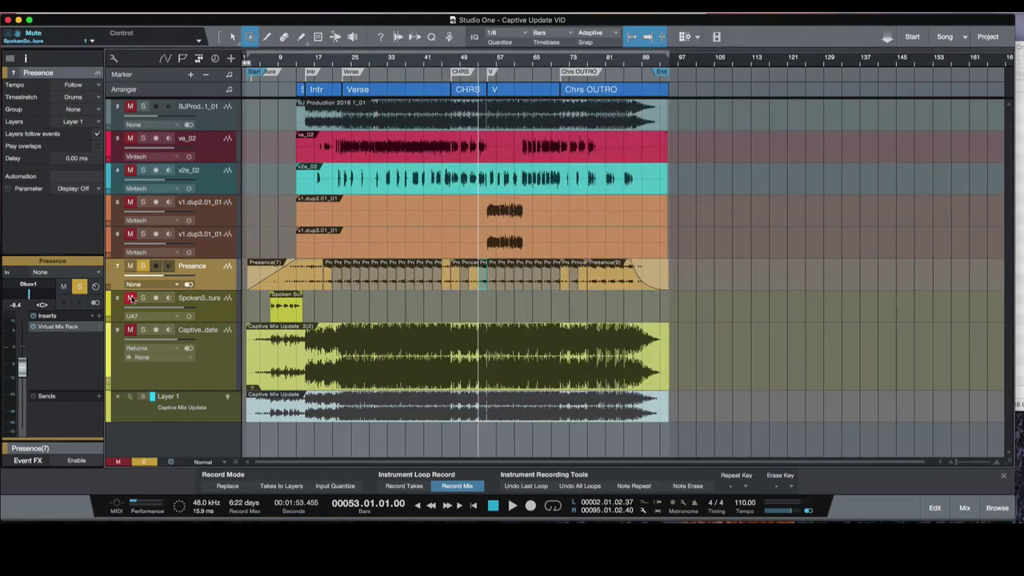
Unsolo the Presence track and play the full mix from the CHRS section.
left_click(80, 286)
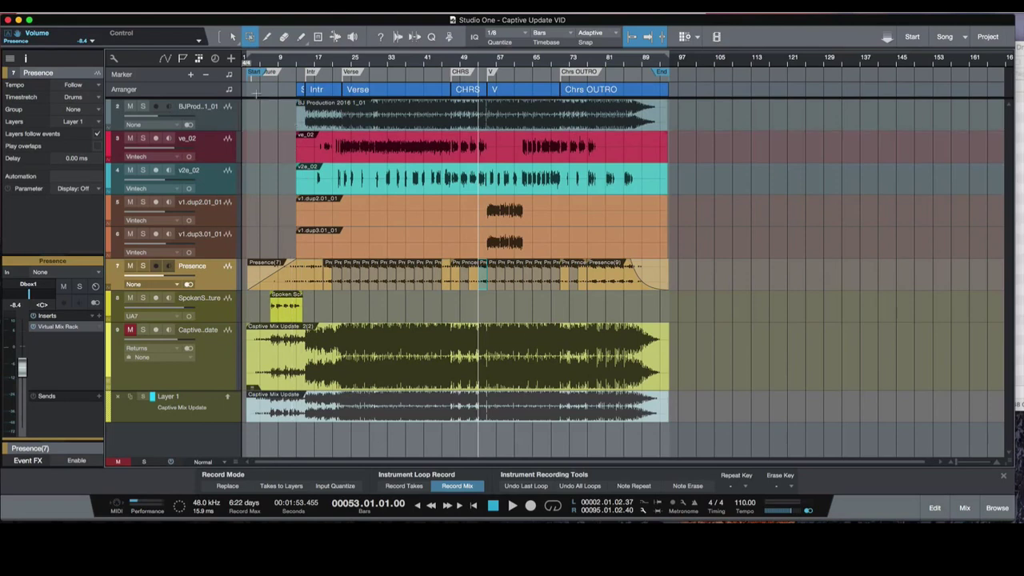
left_click(161, 86)
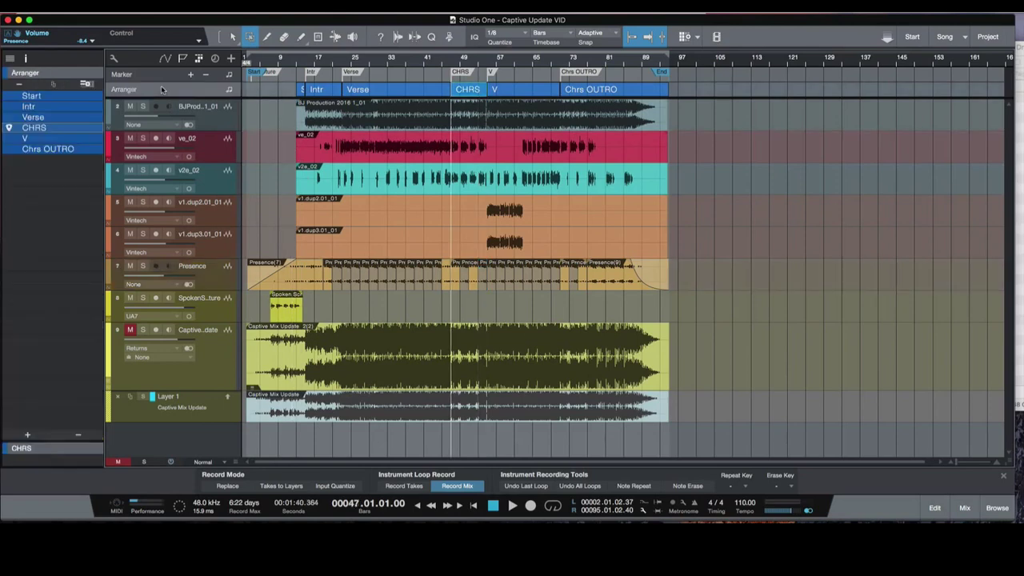
left_click(53, 120)
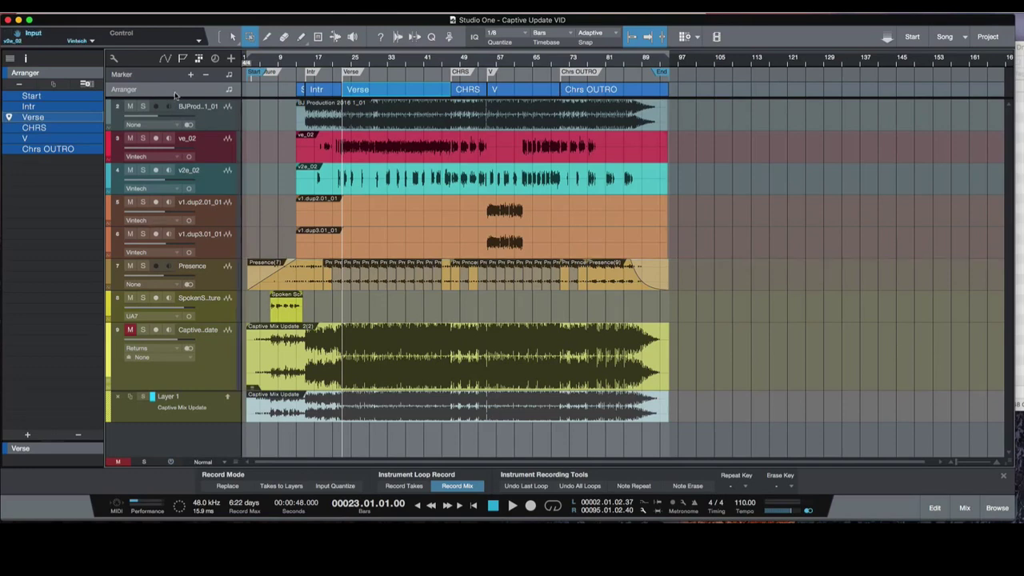
left_click(34, 128)
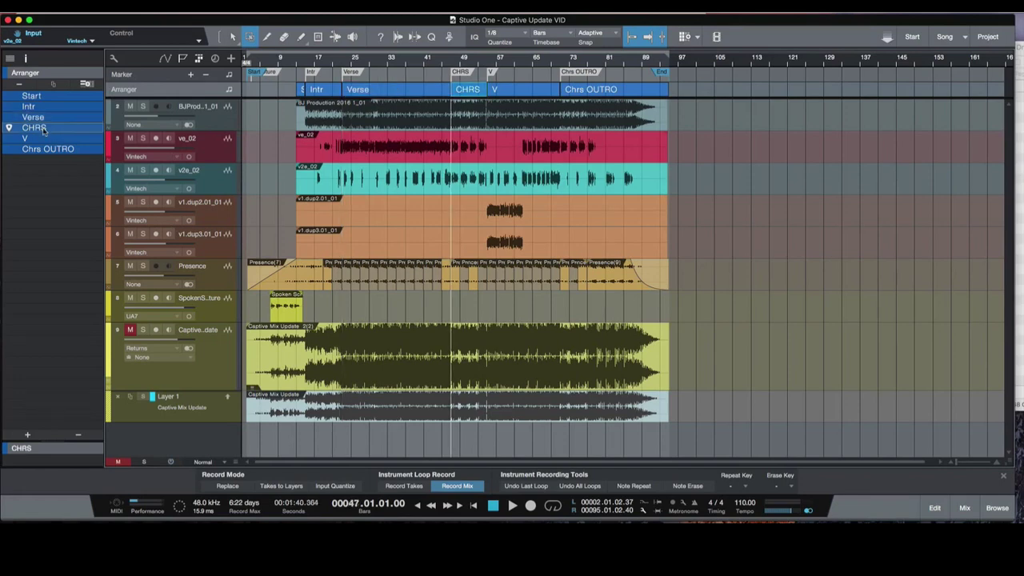
key("space")
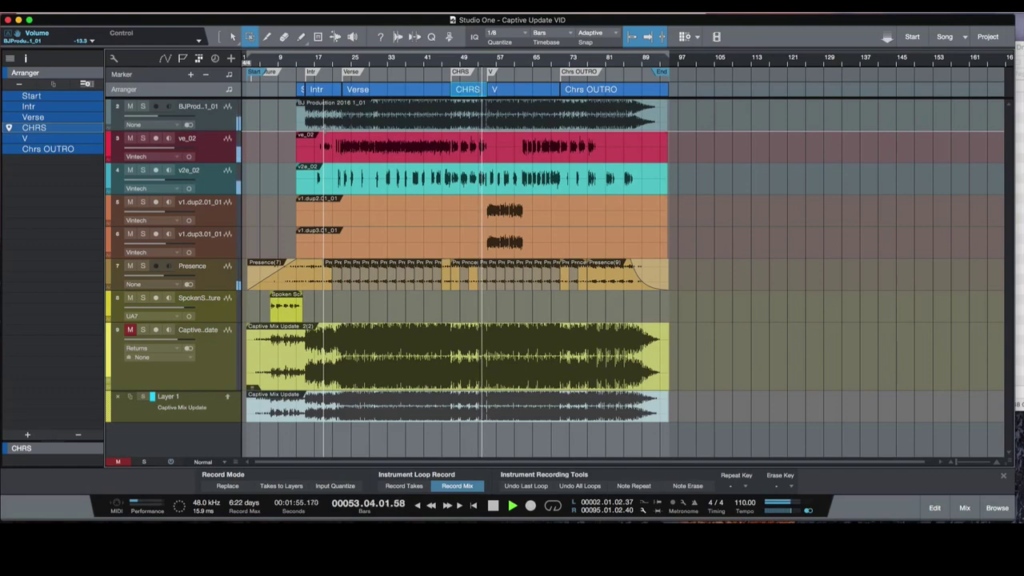
key("space")
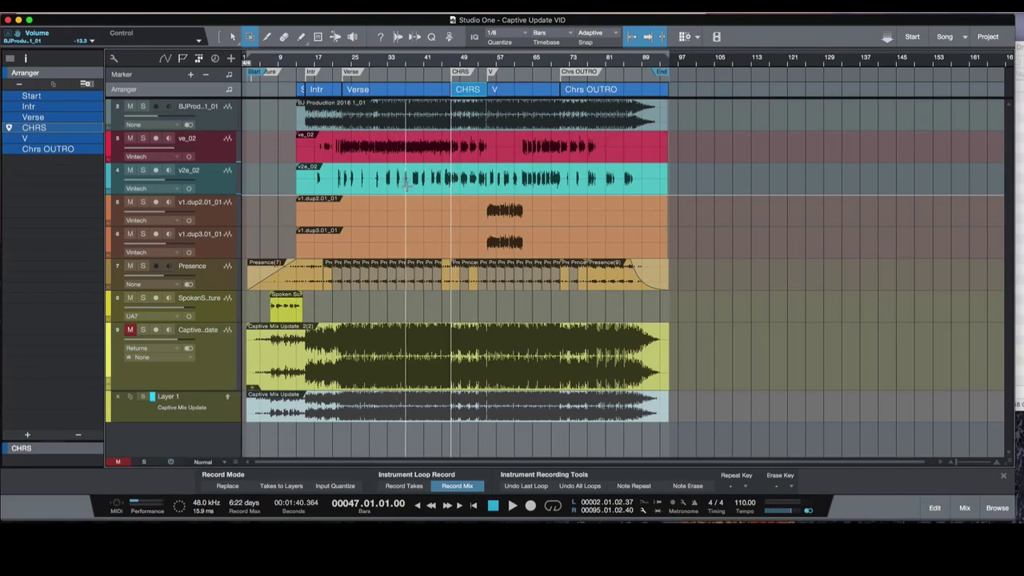
Examine the FG-S and FG-116 settings in the v2e_02 track's Virtual Mix Rack.
left_click(216, 183)
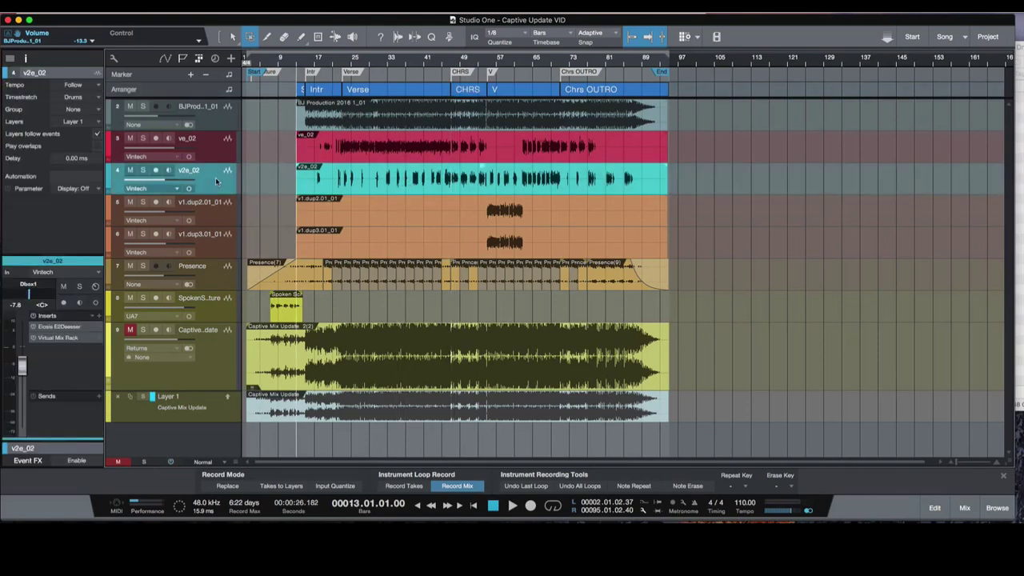
double_click(50, 338)
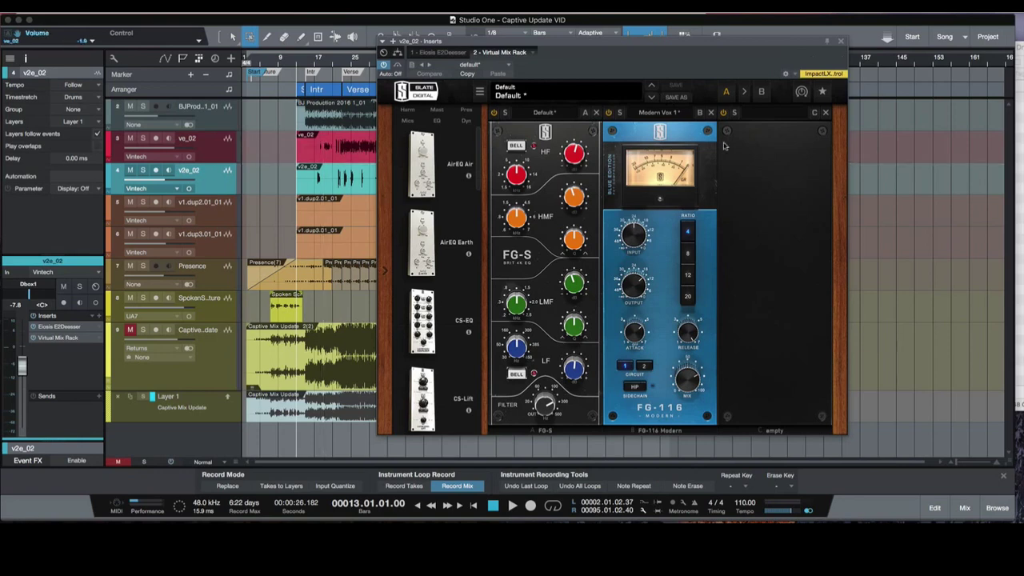
left_click(840, 41)
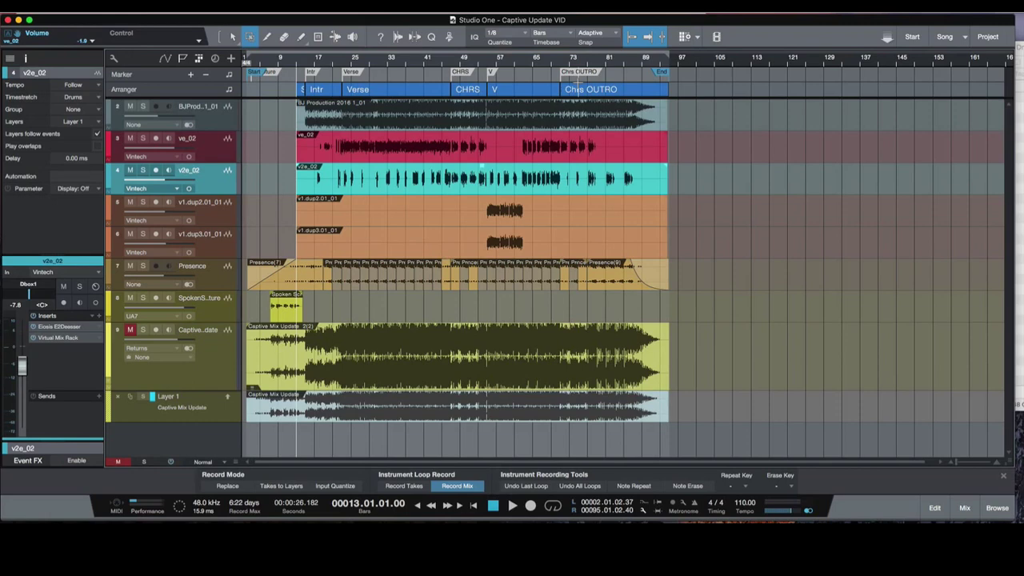
Play the full mix from the V section through the arranger list.
left_click(182, 94)
left_click(56, 141)
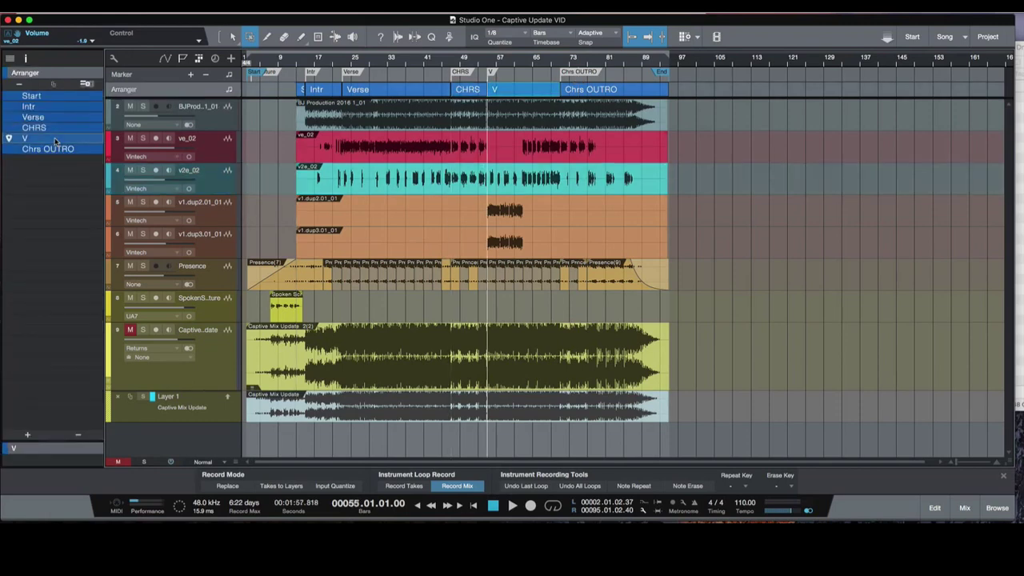
key("space")
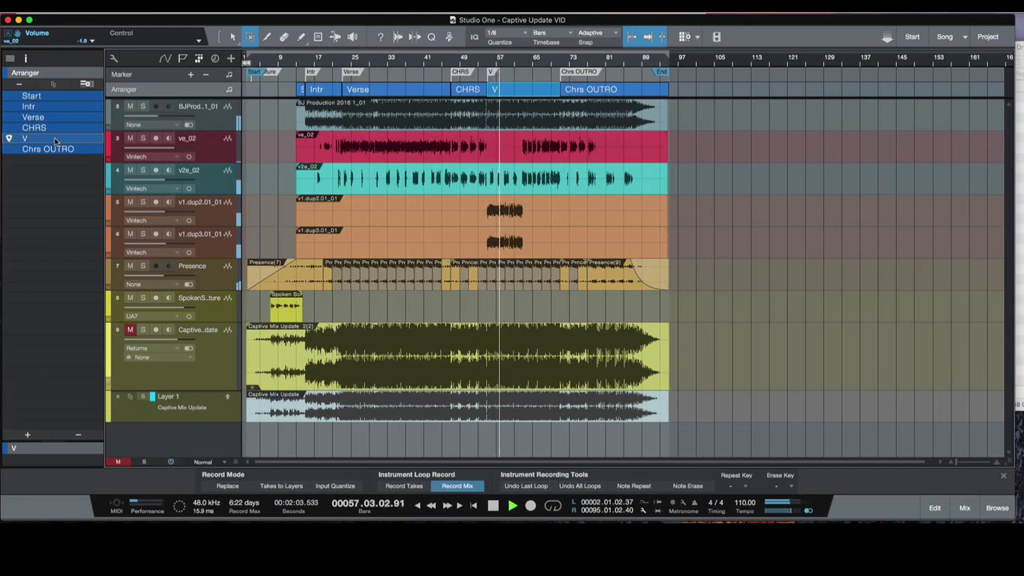
key("space")
Select the v1.dup2 and v1.dup3 vocal tracks in turn and check the v1.dup3 Virtual Mix Rack.
left_click(206, 212)
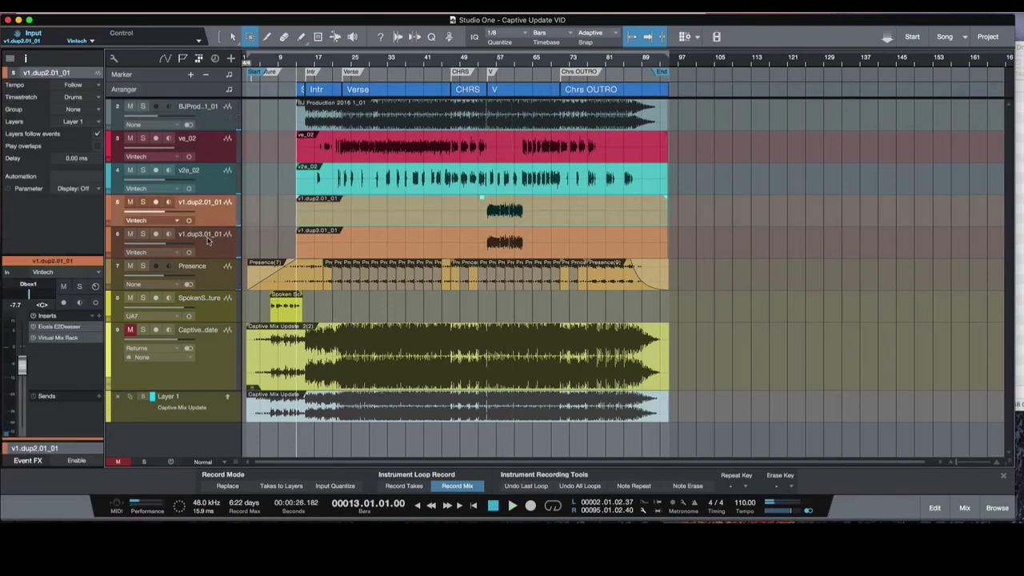
left_click(208, 241)
left_click(49, 338)
left_click(840, 40)
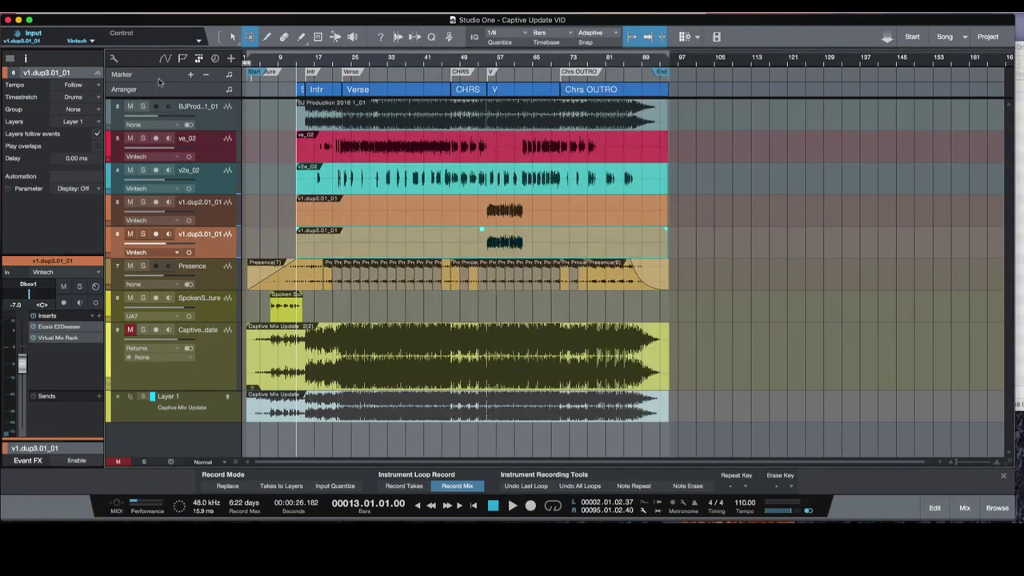
Solo the v1.dup2 and v1.dup3 vocals together, play them from the V section, and clear their solos.
left_click(183, 59)
left_click(183, 59)
left_click(172, 90)
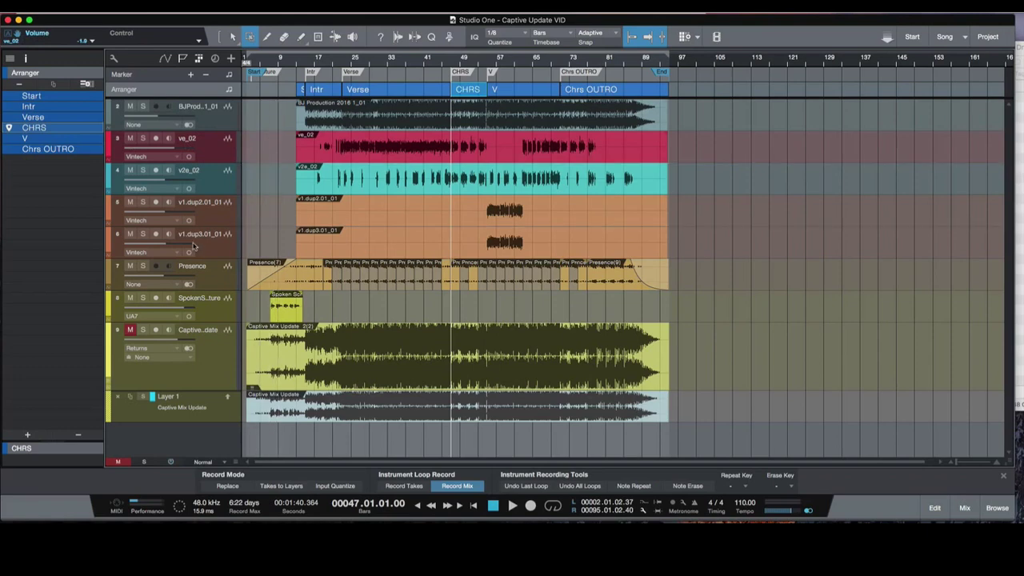
left_click(143, 202)
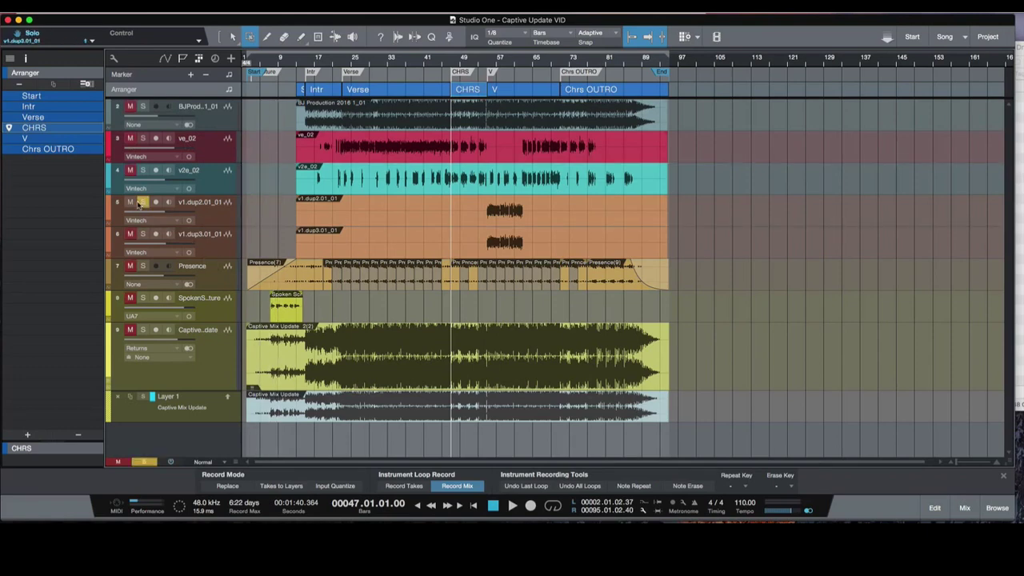
left_click(142, 233)
left_click(36, 117)
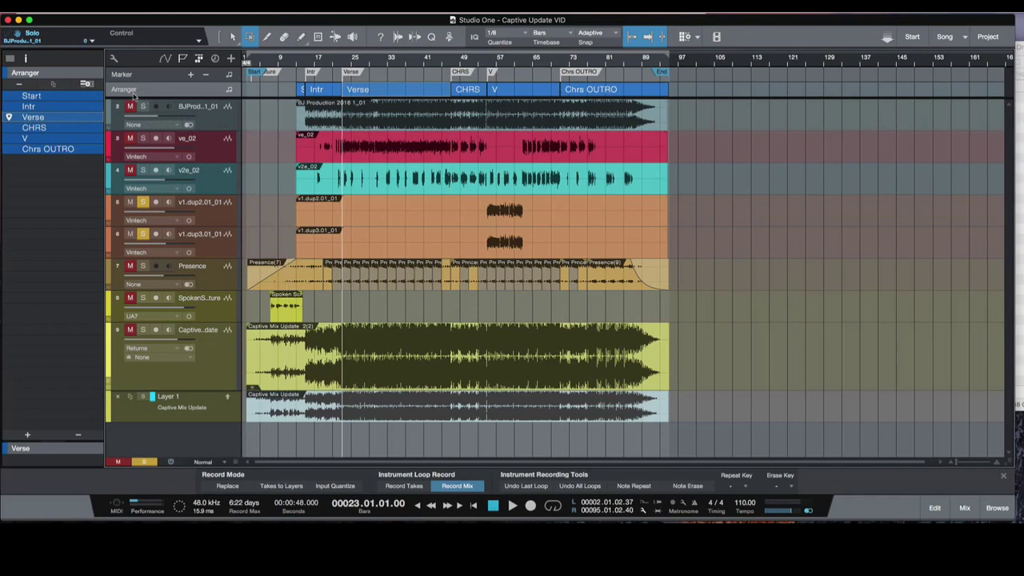
left_click(50, 138)
key("space")
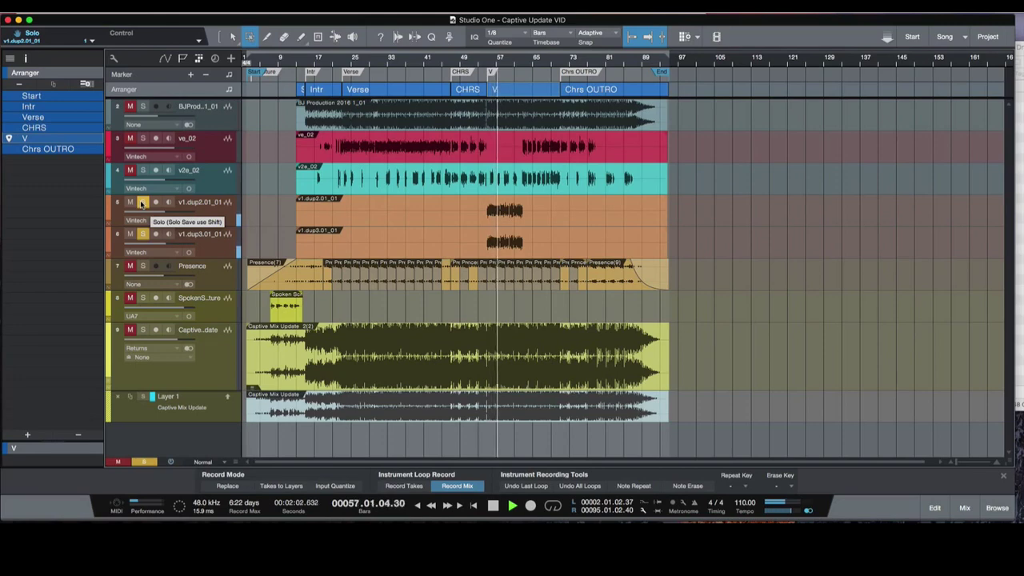
key("space")
left_click(144, 233)
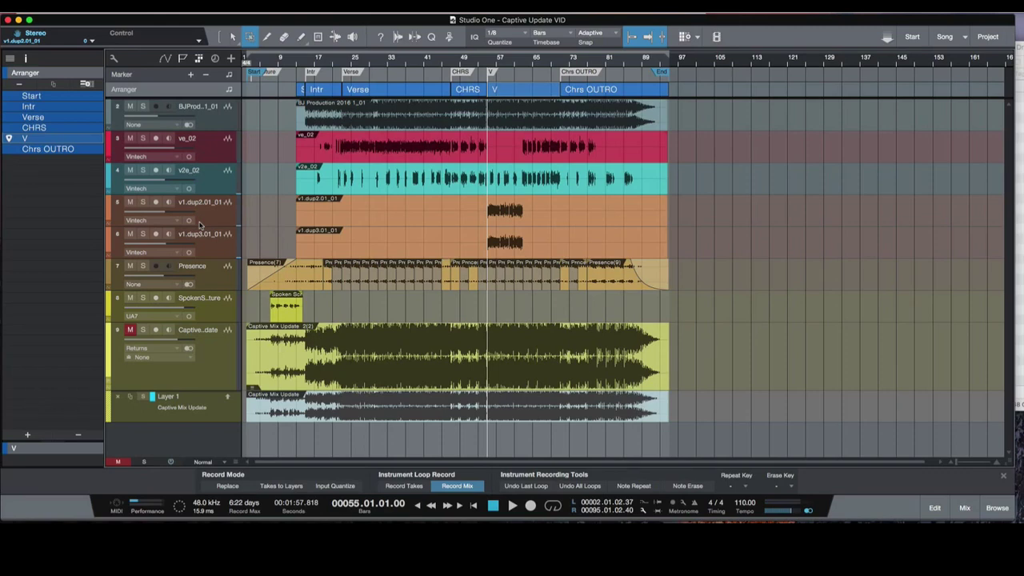
Examine the v1.dup2 and v1.dup3 vocal waveforms up close around the start of the V section at bar 55.
key("e")
key("e")
key("e")
key("e")
key("e")
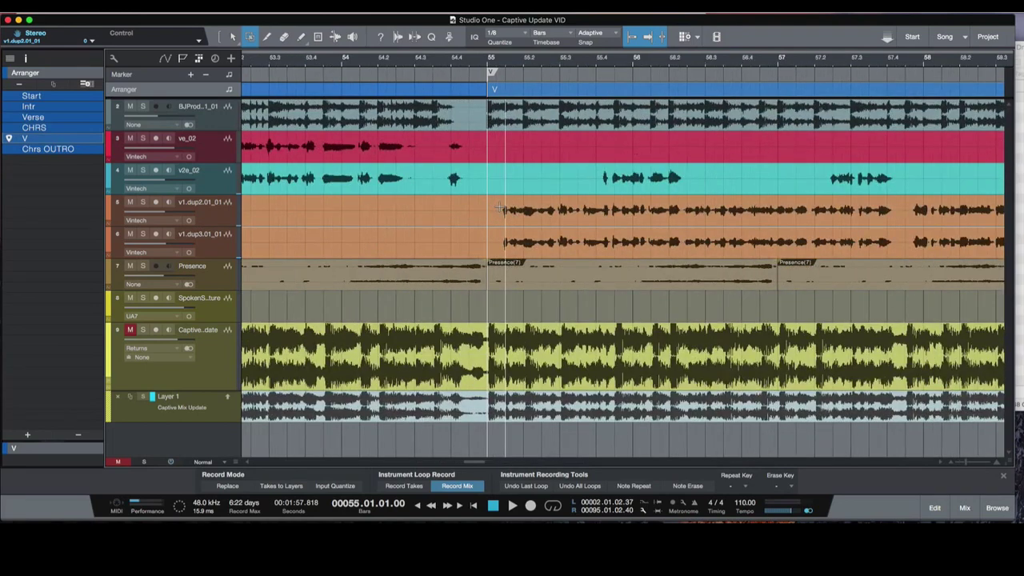
key("e")
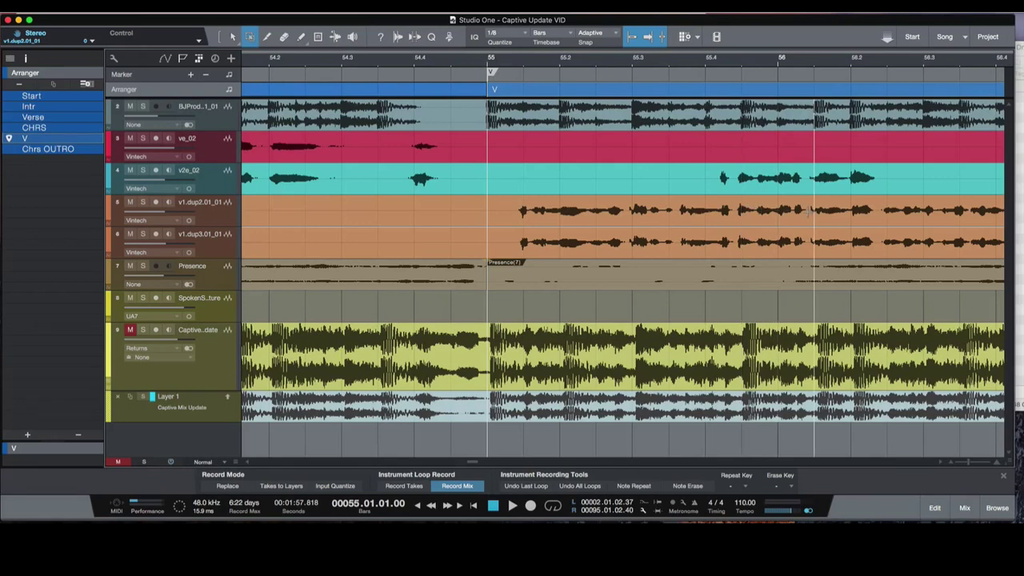
key("w")
key("w")
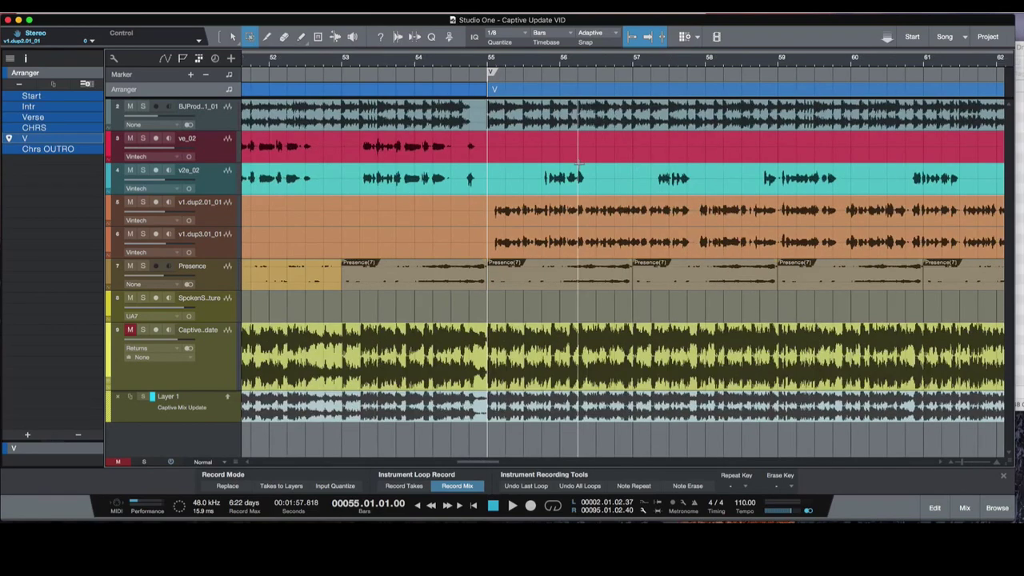
key("w")
key("w")
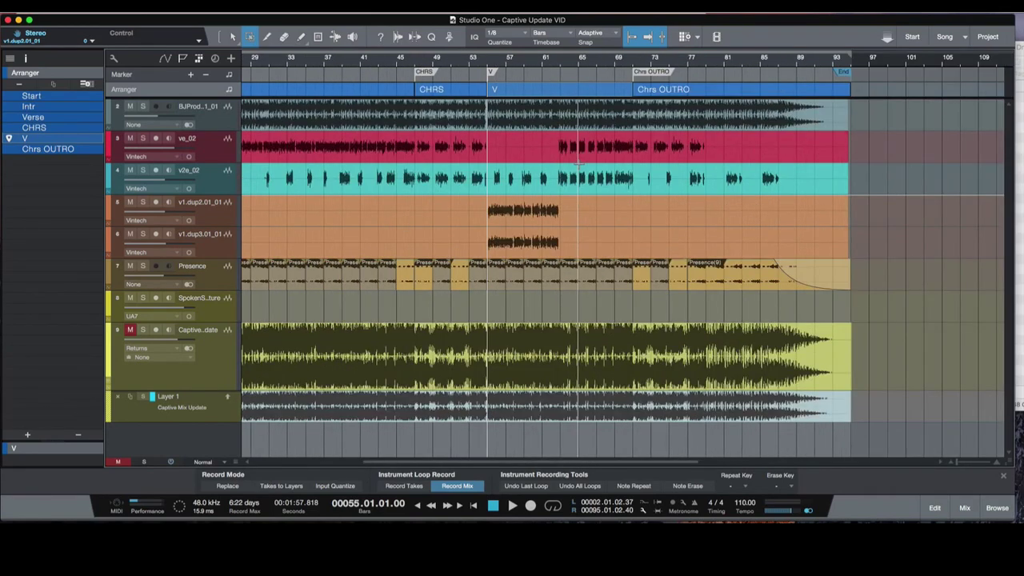
key("w")
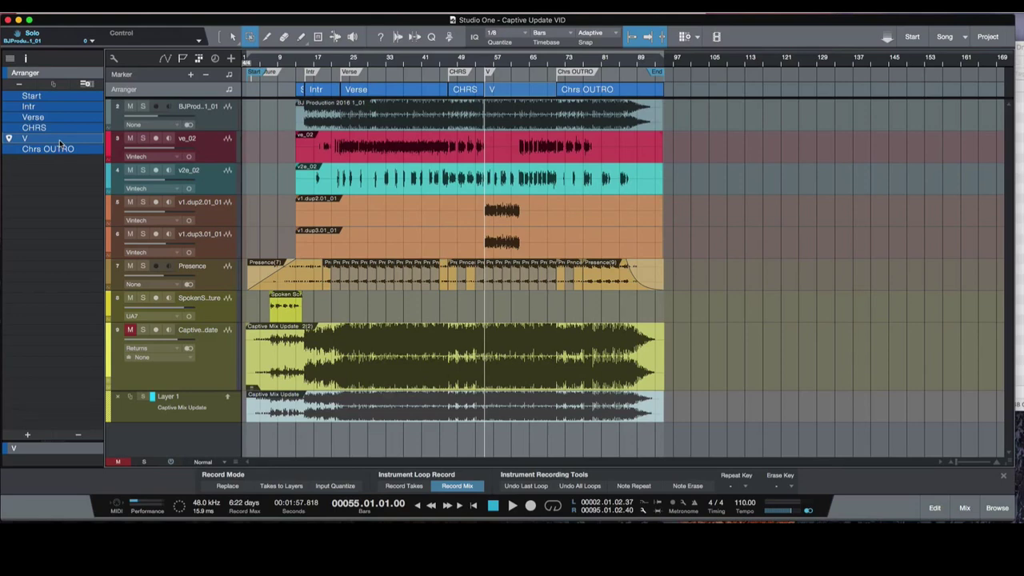
Play the full mix from the V section into the Chrs OUTRO and return to the start of V.
key("space")
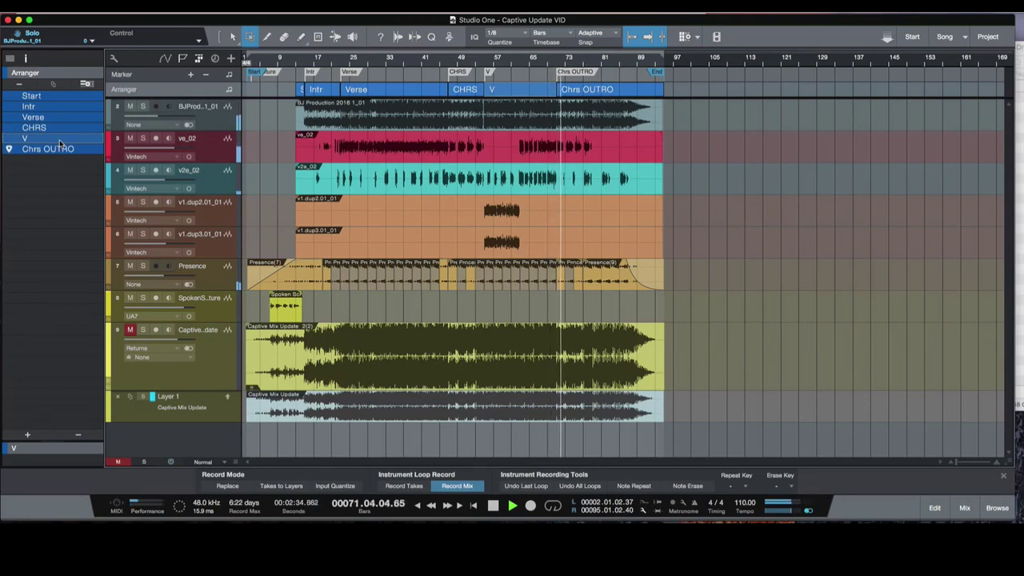
left_click(59, 142)
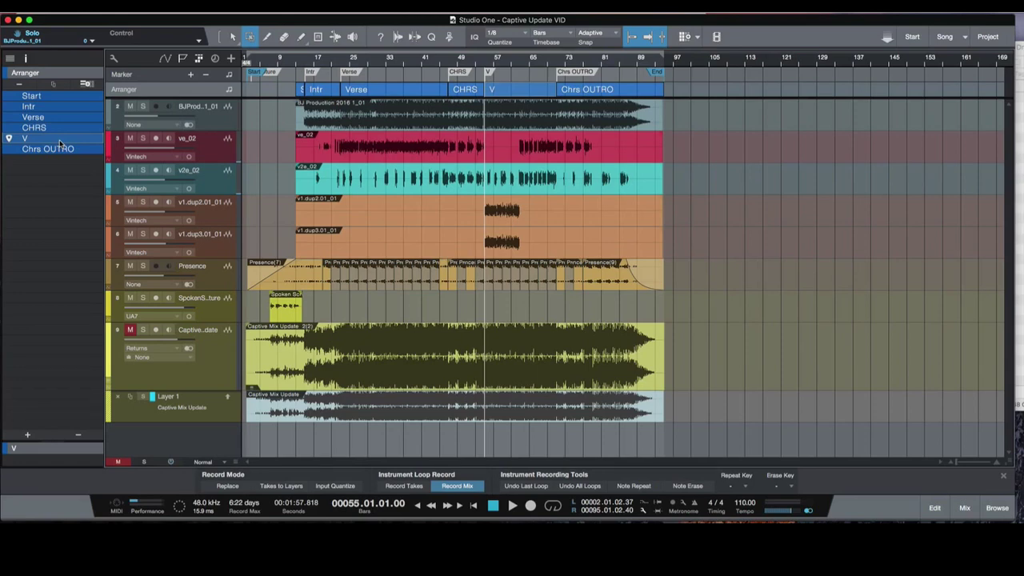
left_click(740, 6)
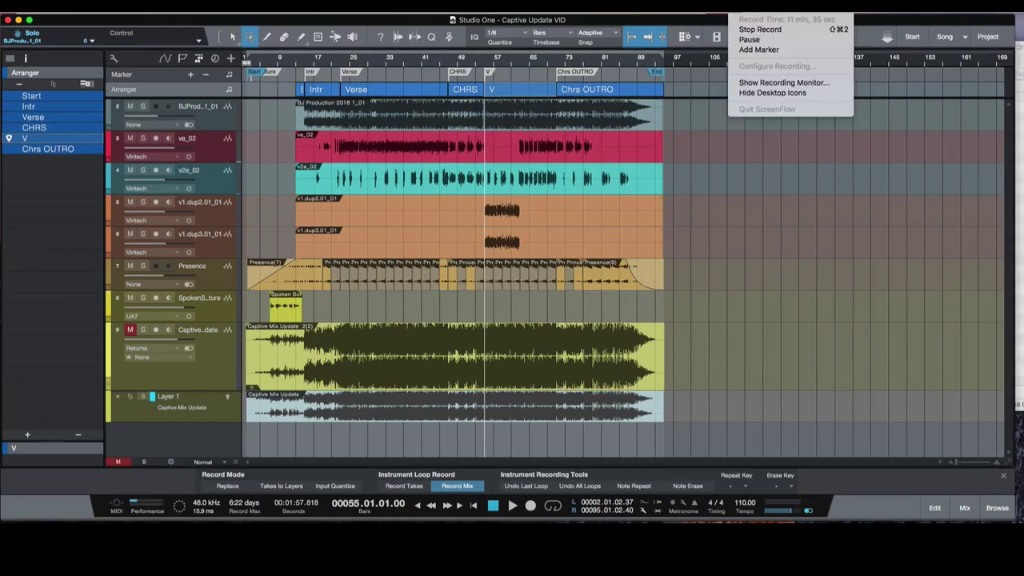